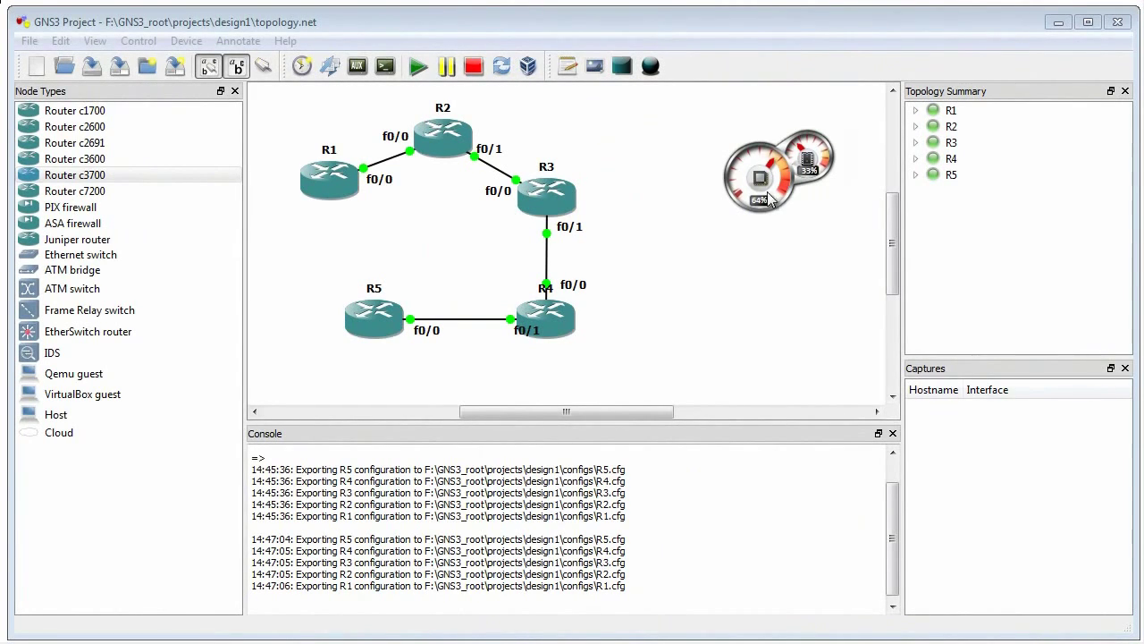
# - Keep routers R1–R5 running in the ring, with every link end green and host CPU near 64%
pyautogui.moveTo(769, 198)
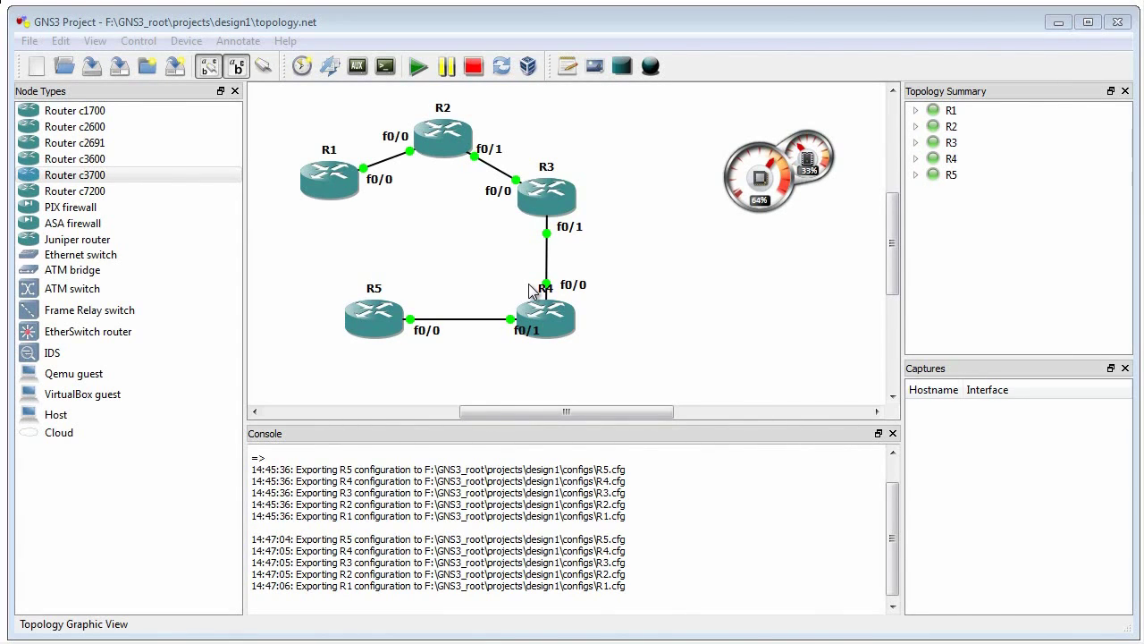
# - Stop all five routers so every link end and Topology Summary entry turns red
pyautogui.click(474, 70)
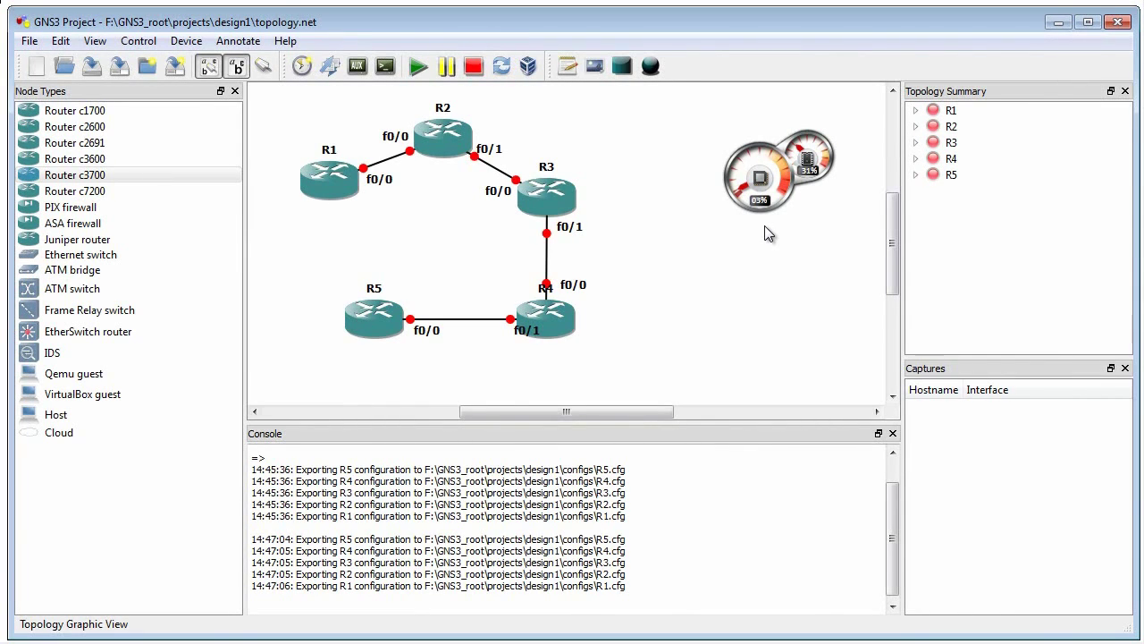
pyautogui.rightClick(337, 179)
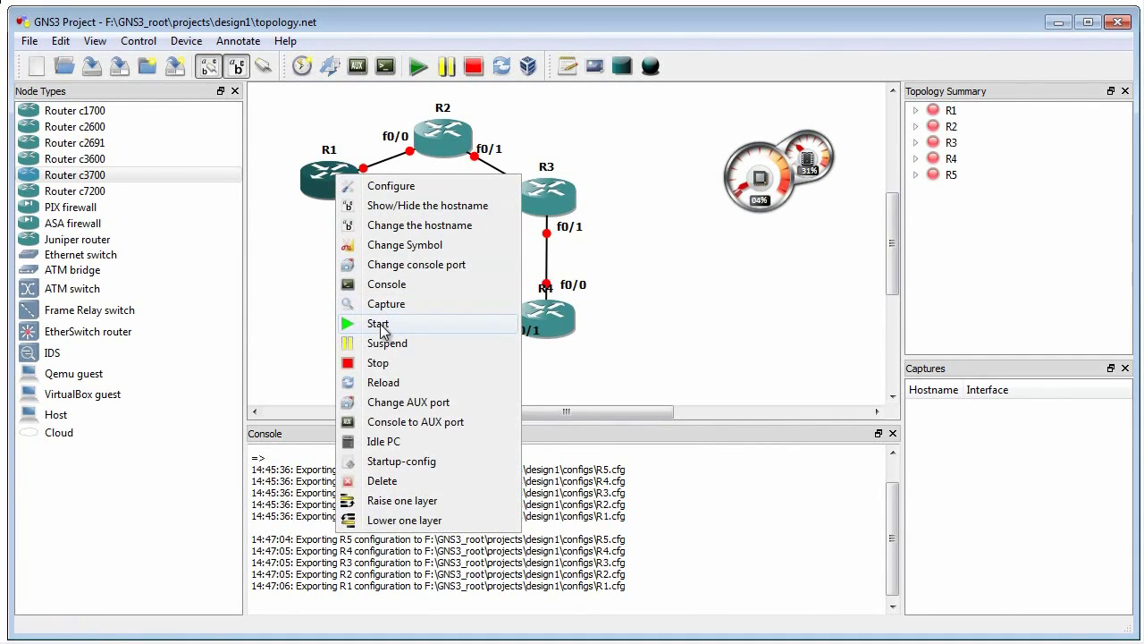
# - Start R1 alone and bring its console window into view for a prompt
pyautogui.click(377, 323)
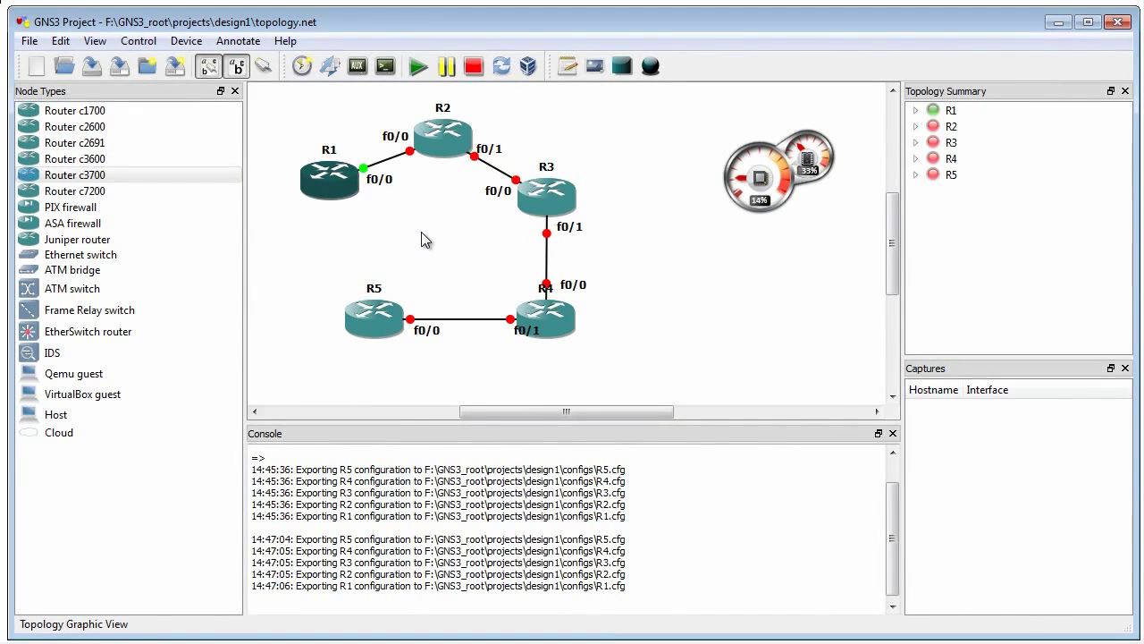
pyautogui.doubleClick(342, 179)
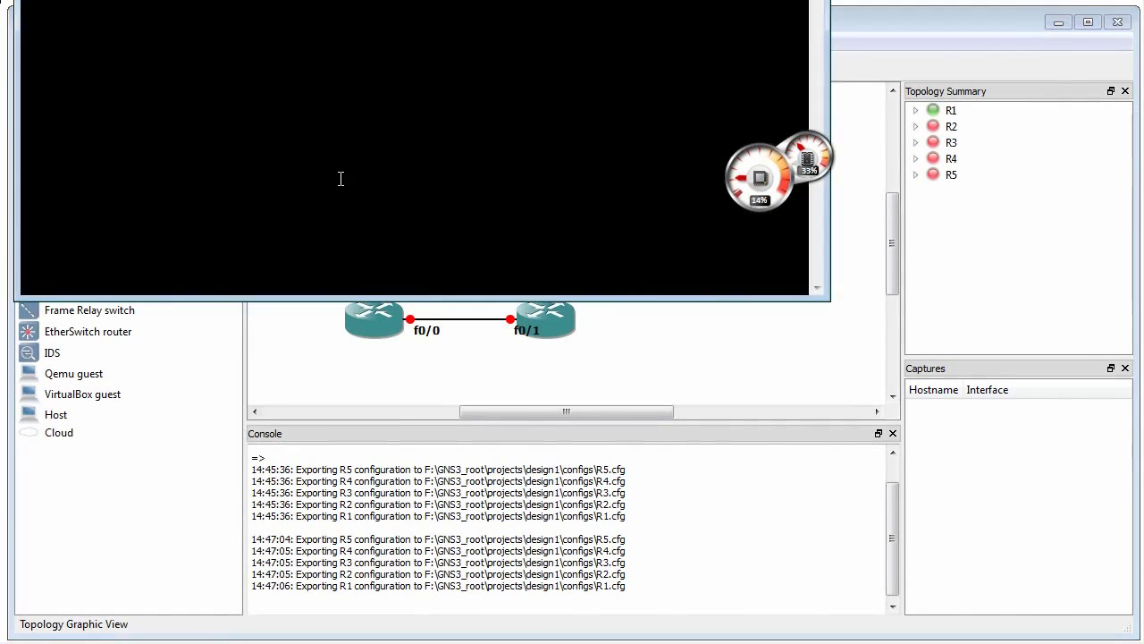
pyautogui.moveTo(370, 30); pyautogui.dragTo(441, 318)
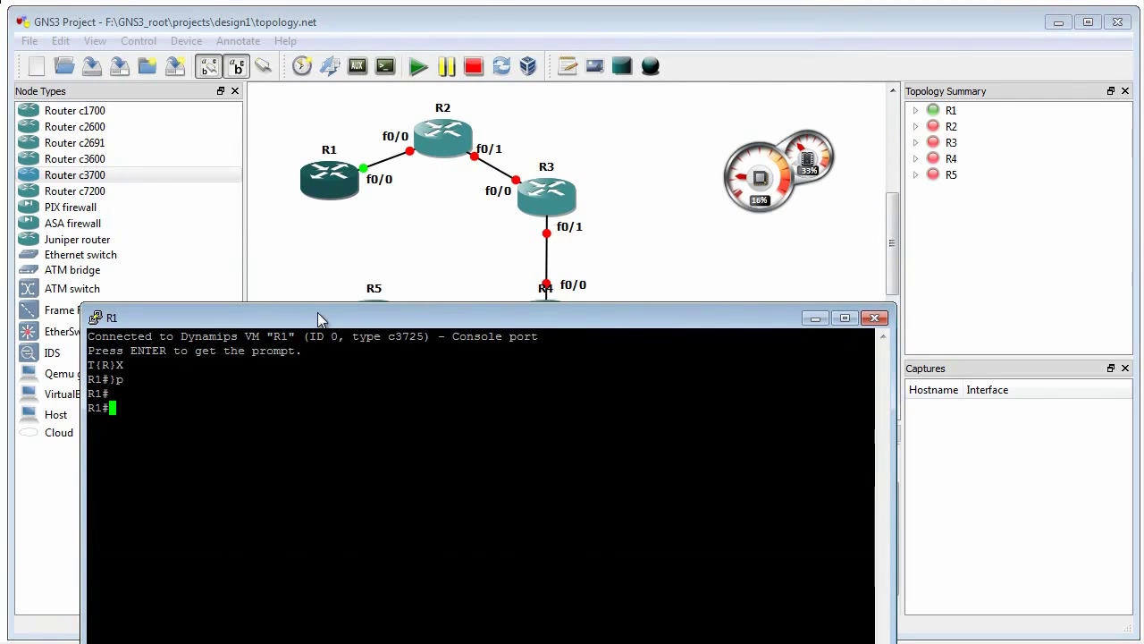
pyautogui.moveTo(320, 319); pyautogui.dragTo(300, 281)
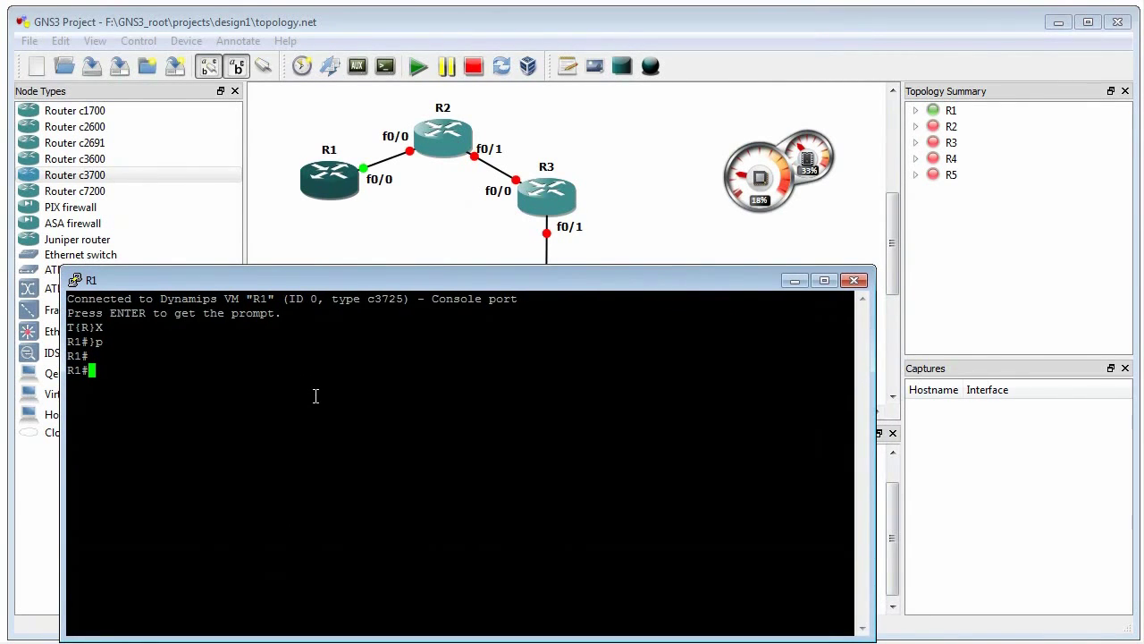
pyautogui.moveTo(751, 193)
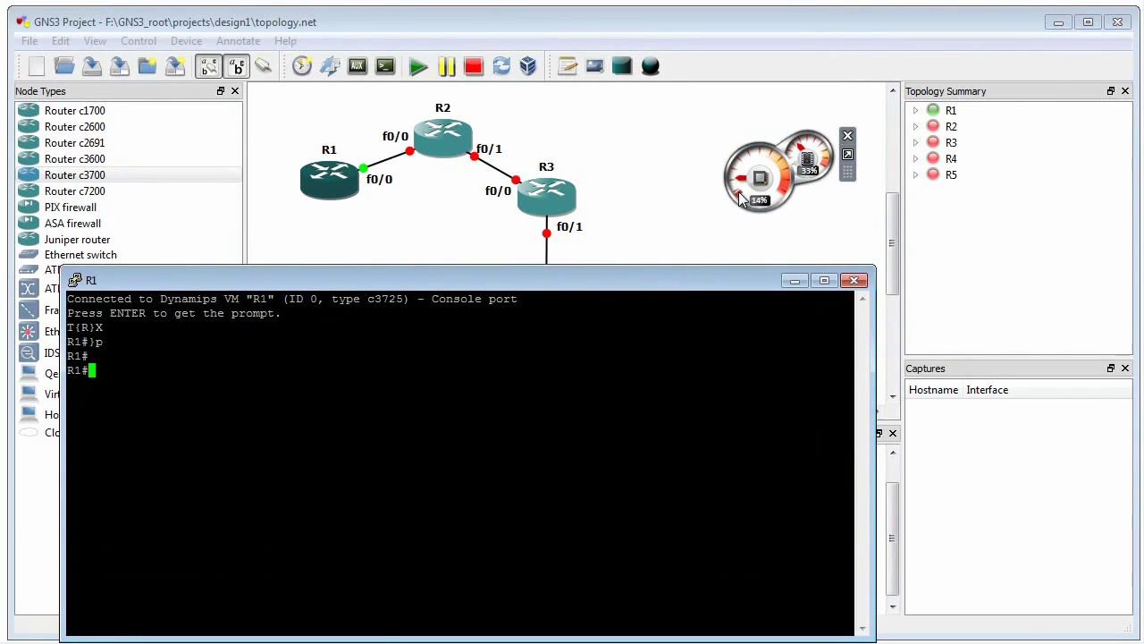
pyautogui.hotkey('alt', 'Tab')
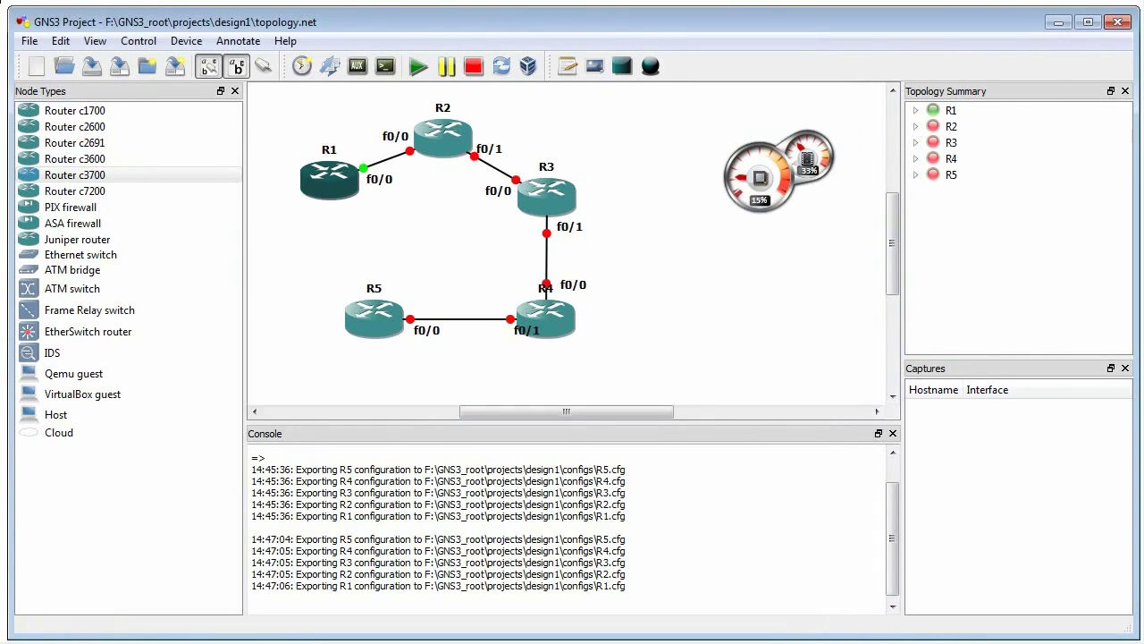
pyautogui.doubleClick(336, 188)
pyautogui.hotkey('alt', 'space')
pyautogui.press('m')
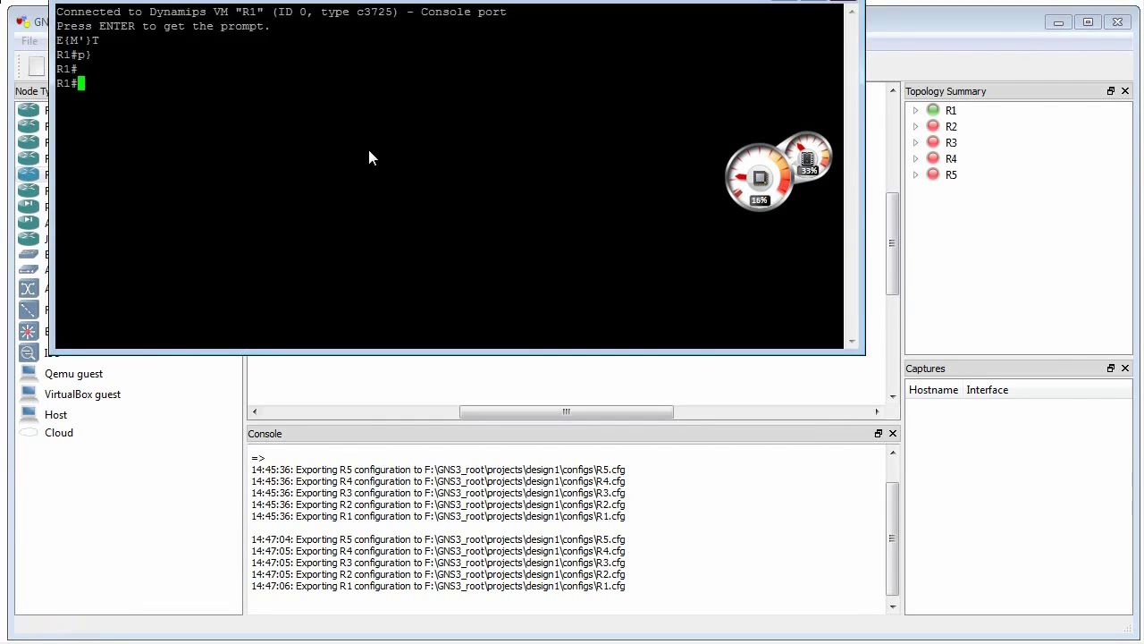
pyautogui.click(326, 285)
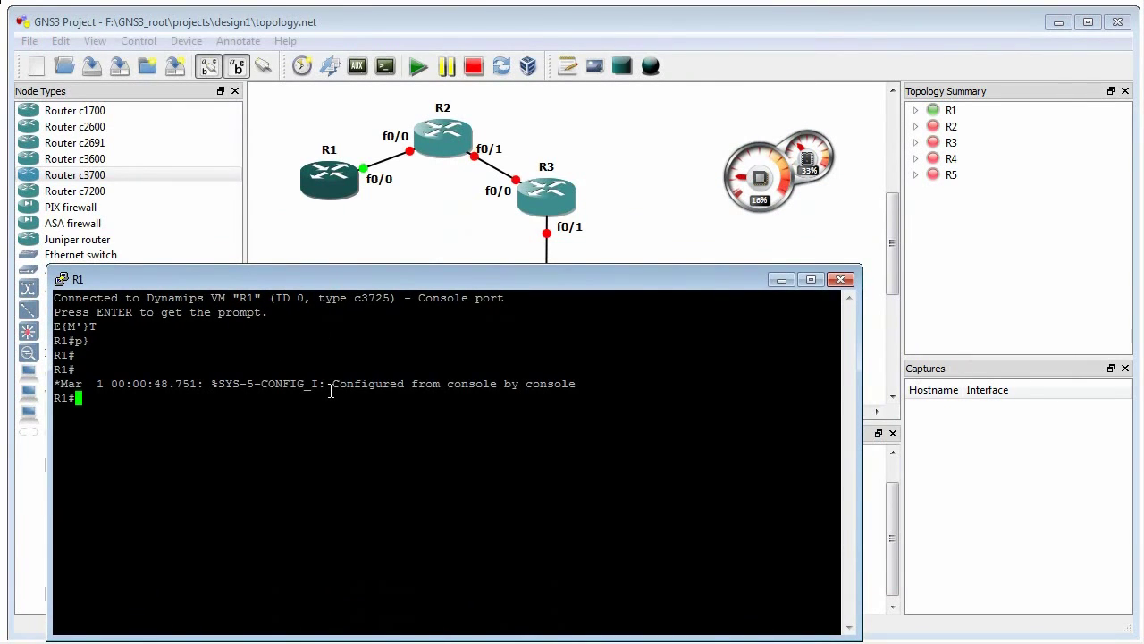
# - On R1, set 'no exec-timeout' on line con 0, then end and save with wr
pyautogui.write('conf t')
pyautogui.press('Return')
pyautogui.write('line con 0')
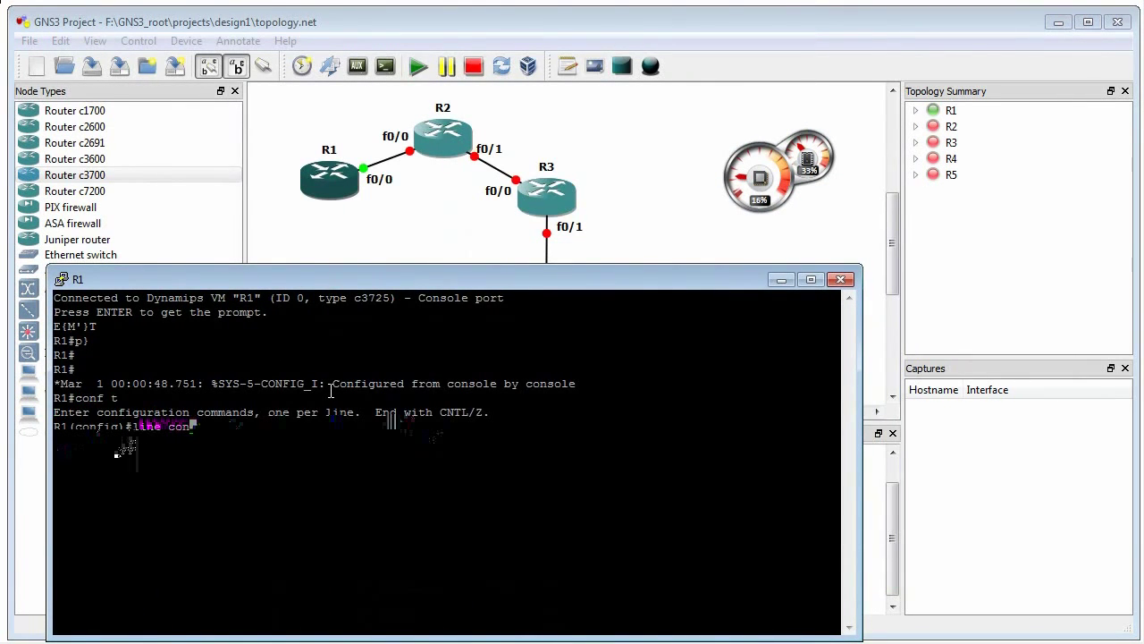
pyautogui.press('Return')
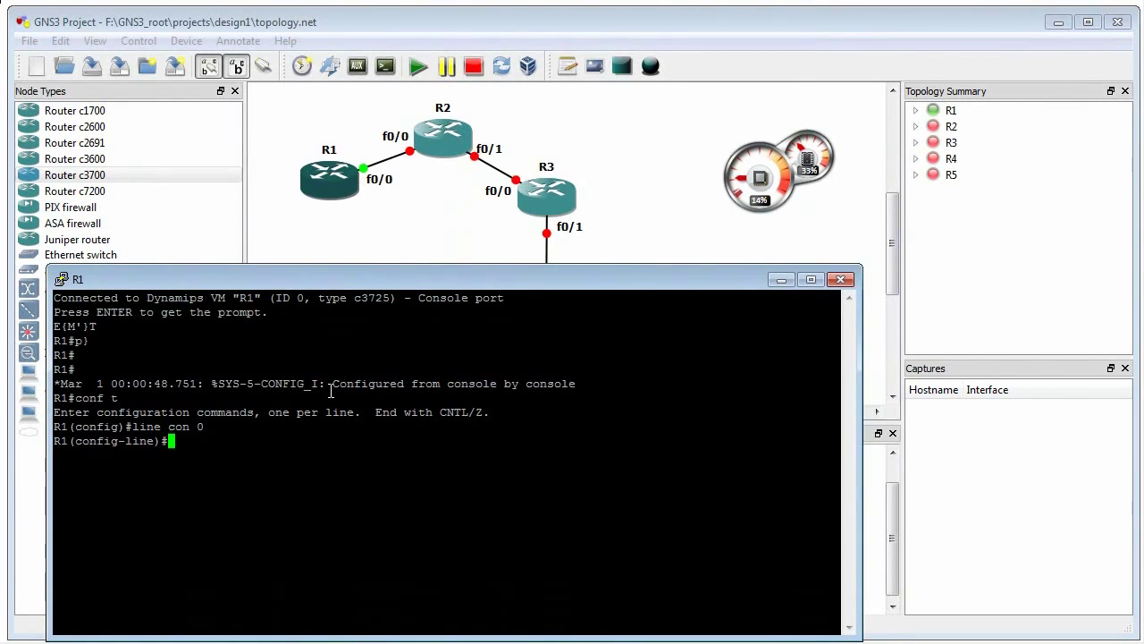
pyautogui.write('no exec-timeout')
pyautogui.press('Return')
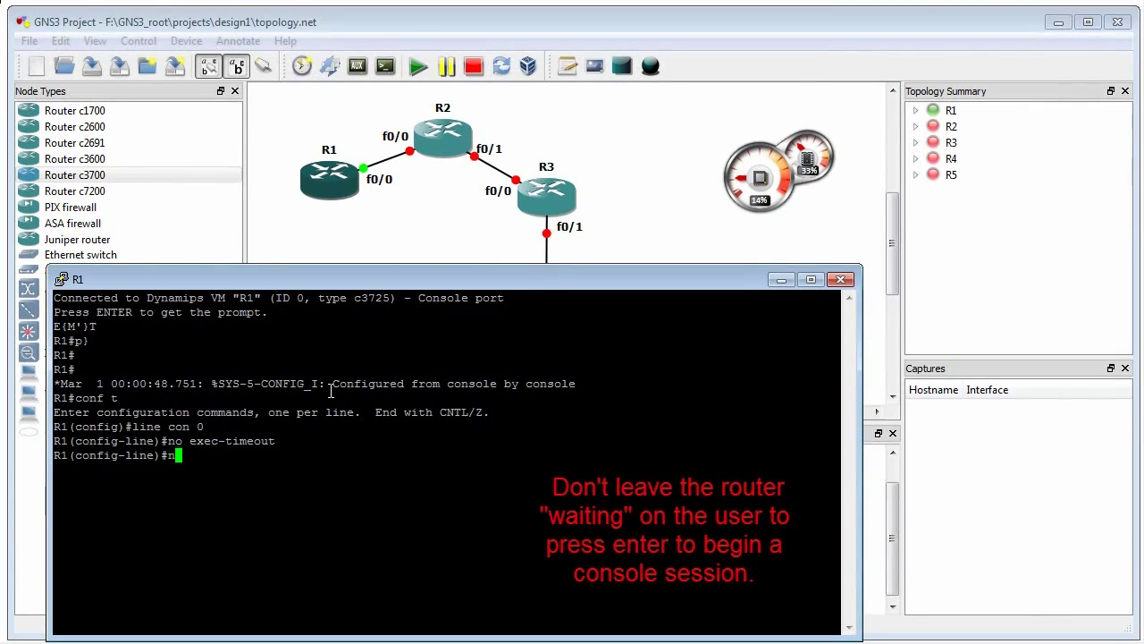
pyautogui.write('end')
pyautogui.press('Return')
pyautogui.press('Return')
pyautogui.write('wr')
pyautogui.press('Return')
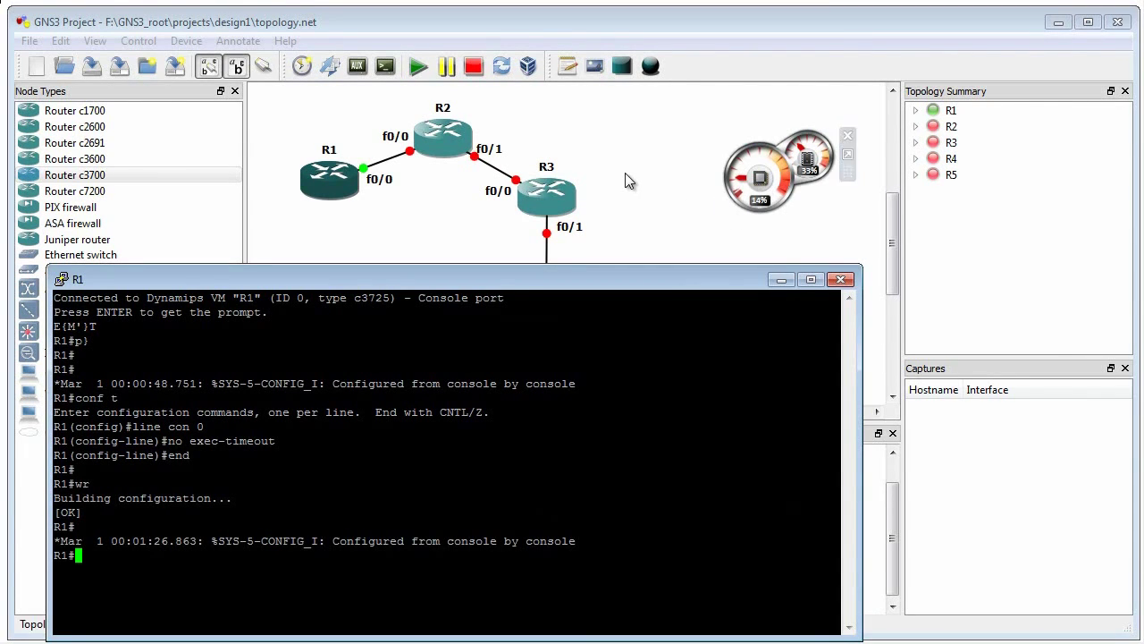
# - Apply the starred Idle PC value 0x614ac2c4 to R1, dropping host CPU to about 4%
pyautogui.rightClick(332, 182)
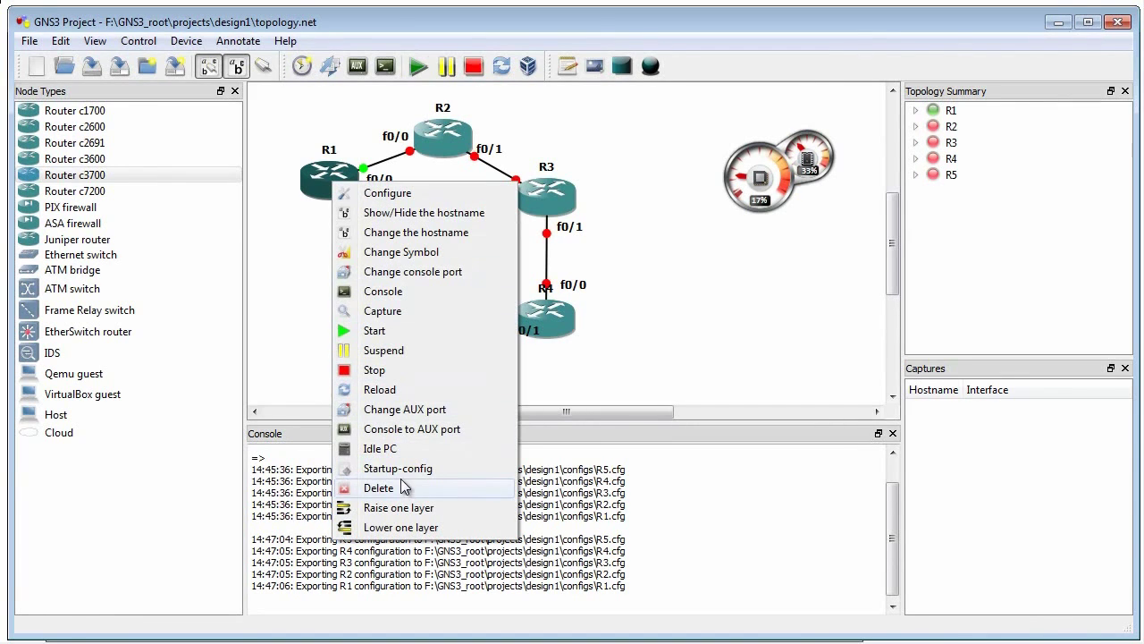
pyautogui.click(403, 448)
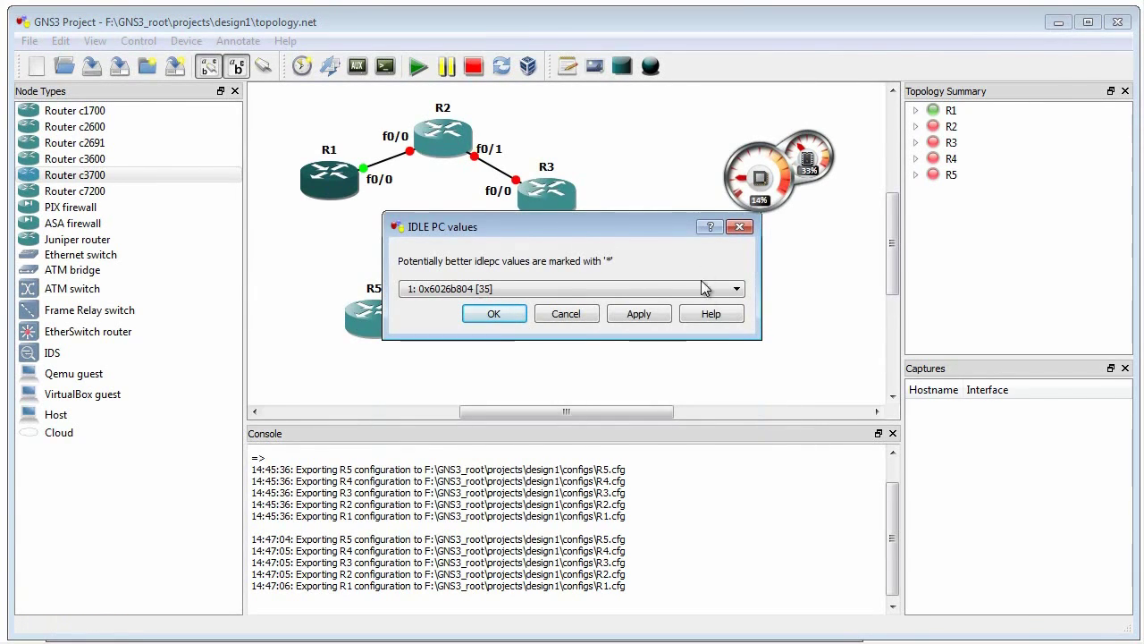
pyautogui.click(738, 291)
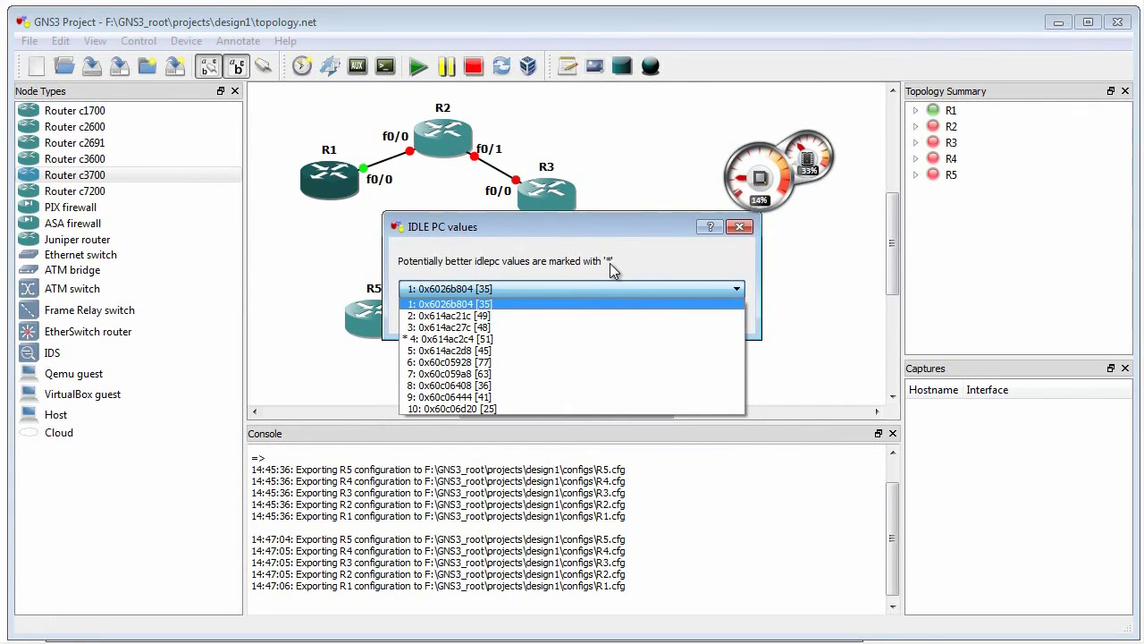
pyautogui.click(469, 341)
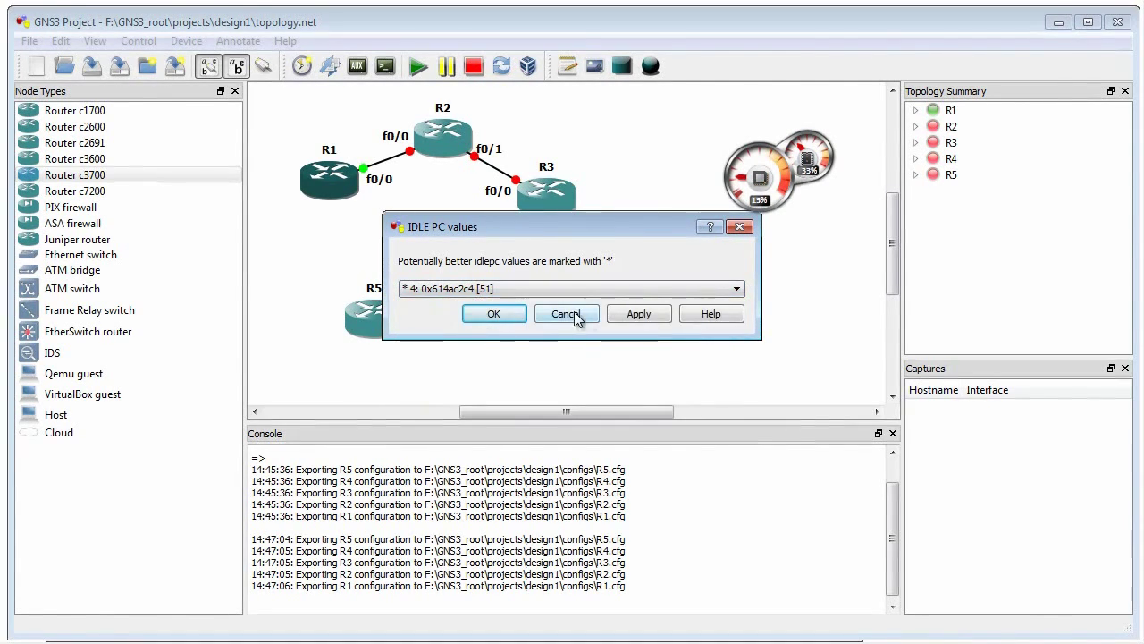
pyautogui.click(493, 313)
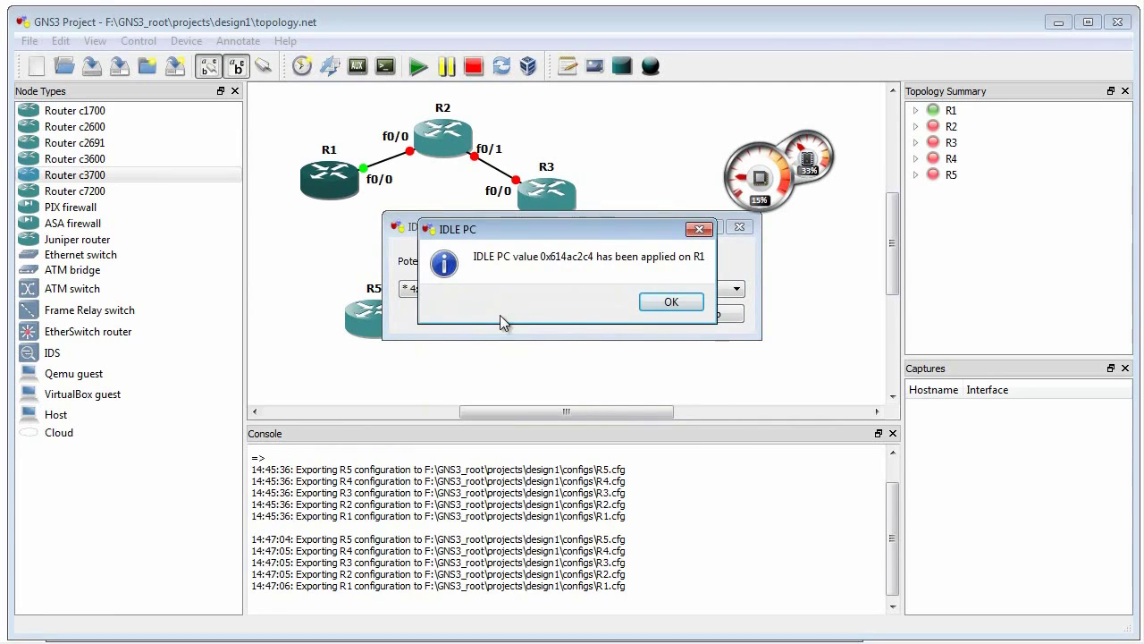
pyautogui.click(670, 302)
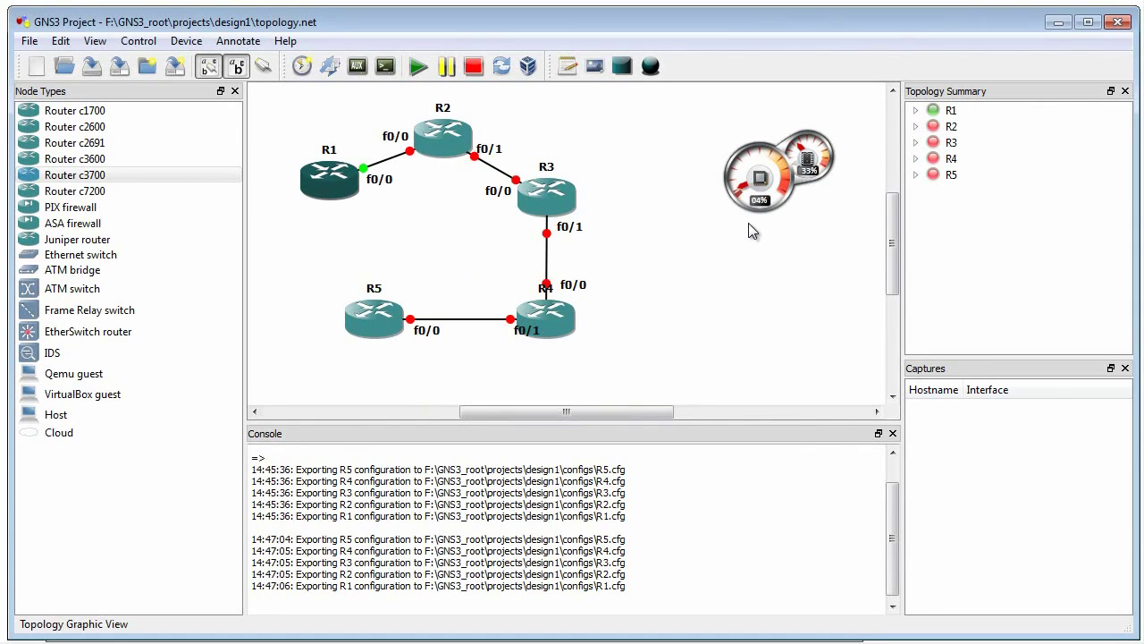
pyautogui.rightClick(338, 189)
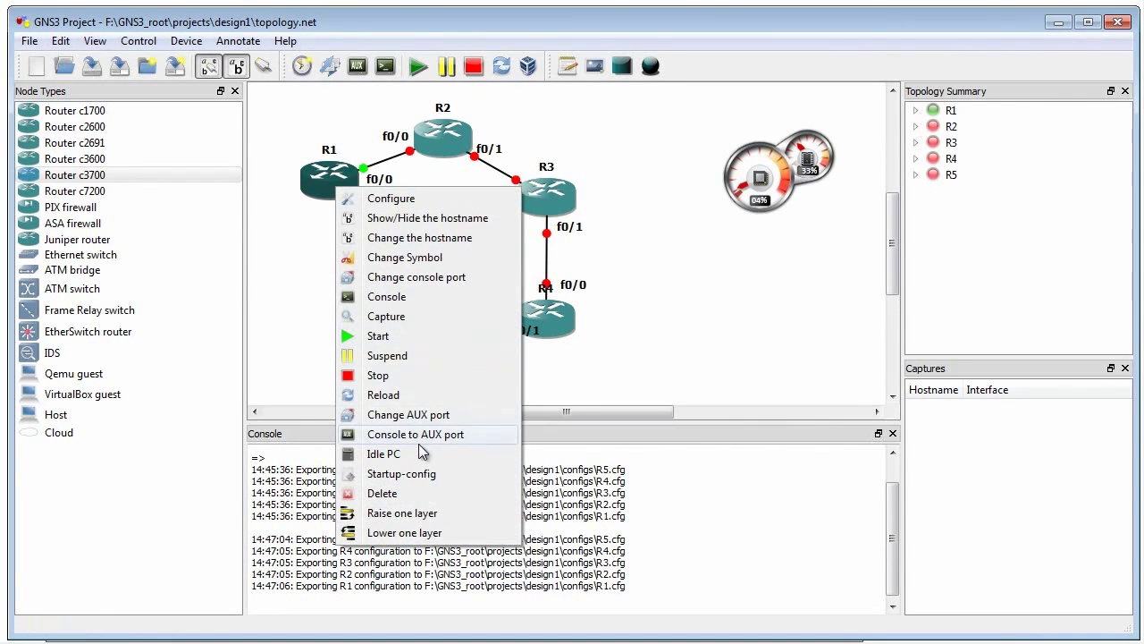
# - Recalculate R1's Idle PC and apply the starred value '* 5: 0x614ac2d8 [51]'
pyautogui.click(380, 454)
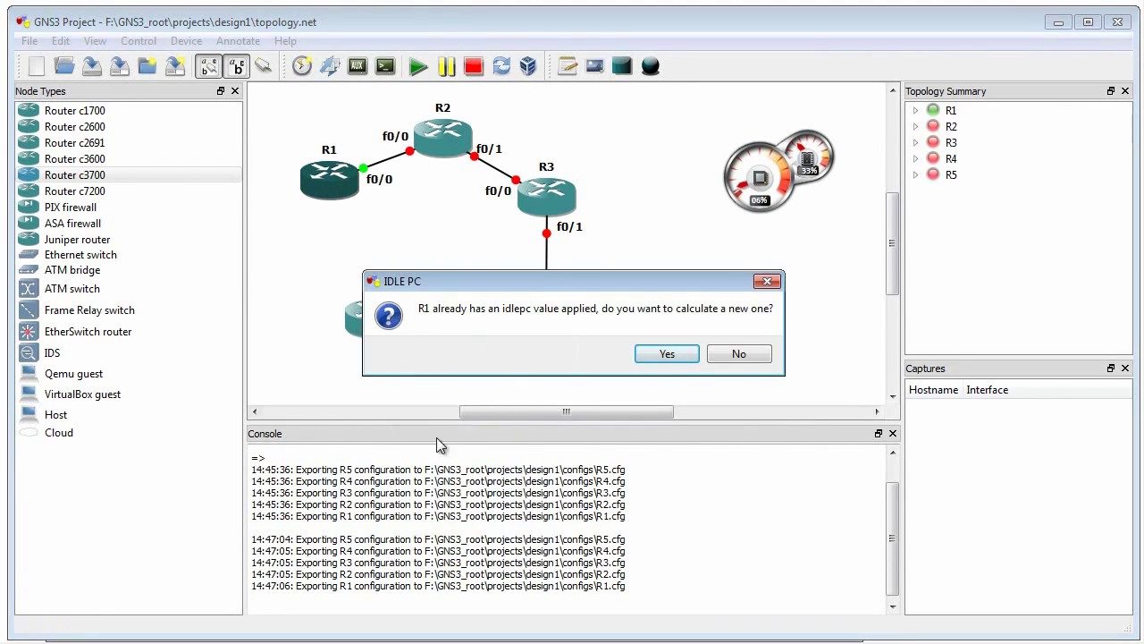
pyautogui.click(663, 355)
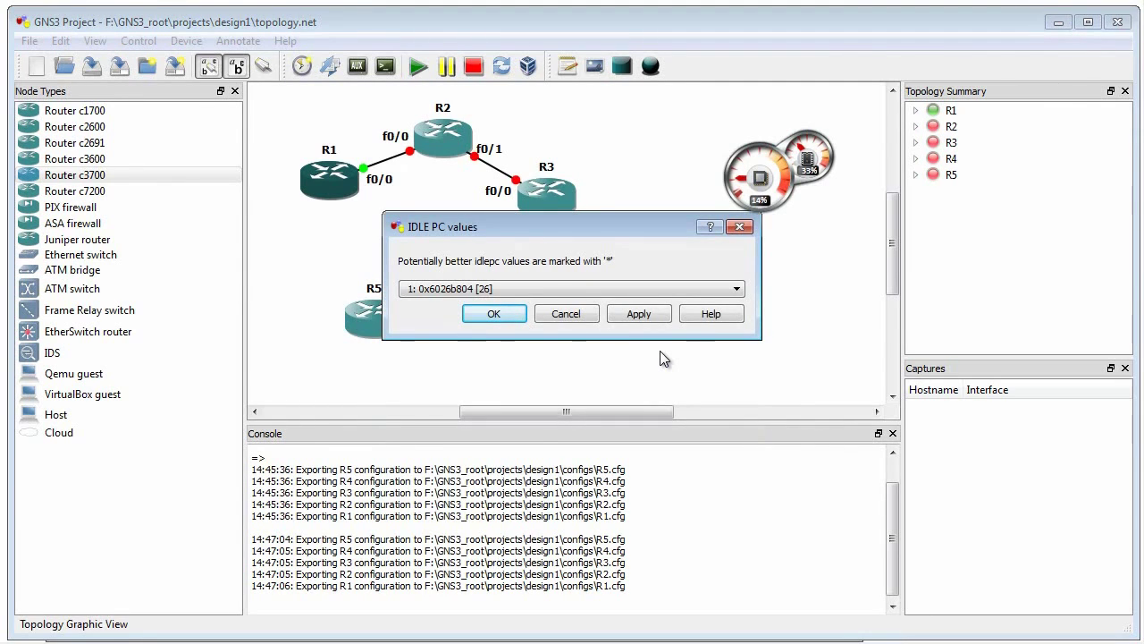
pyautogui.click(735, 289)
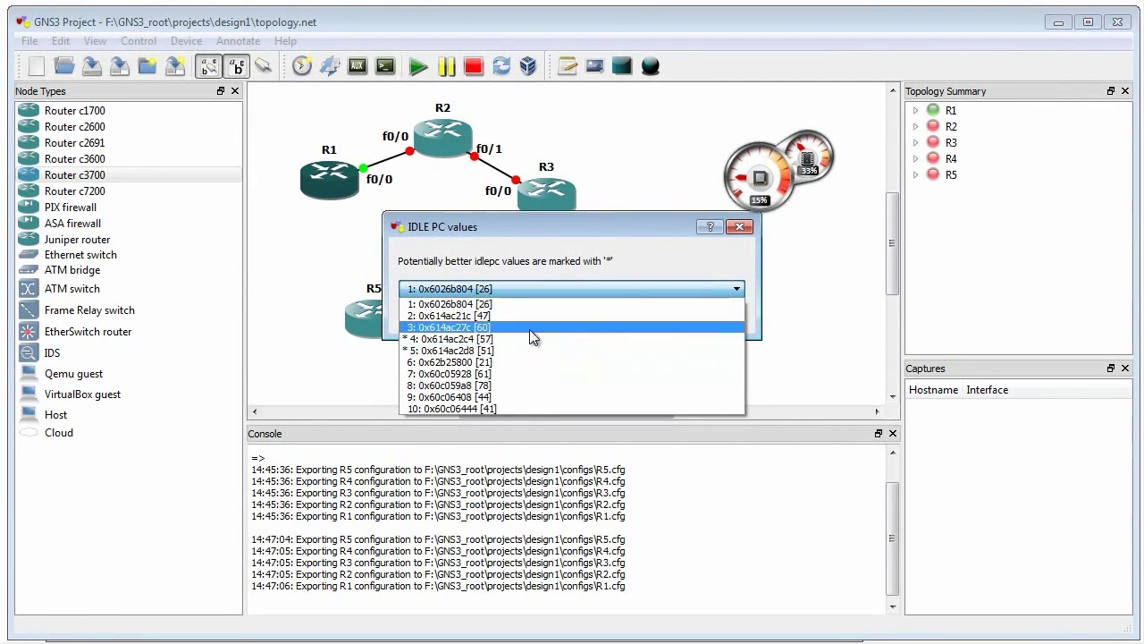
pyautogui.click(438, 351)
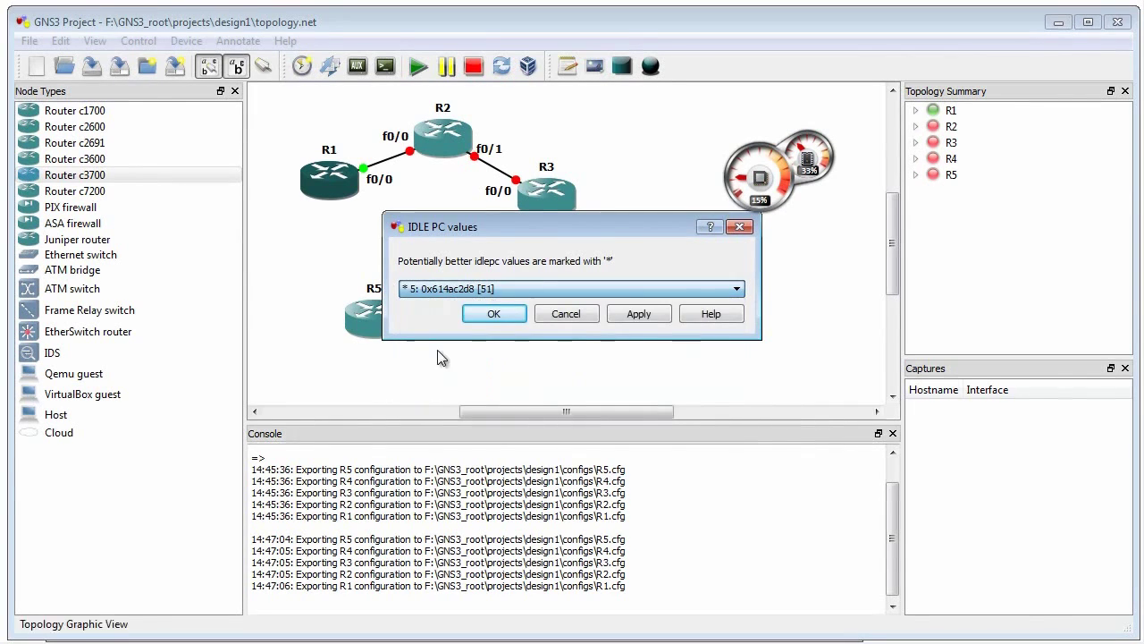
pyautogui.click(497, 316)
pyautogui.click(670, 301)
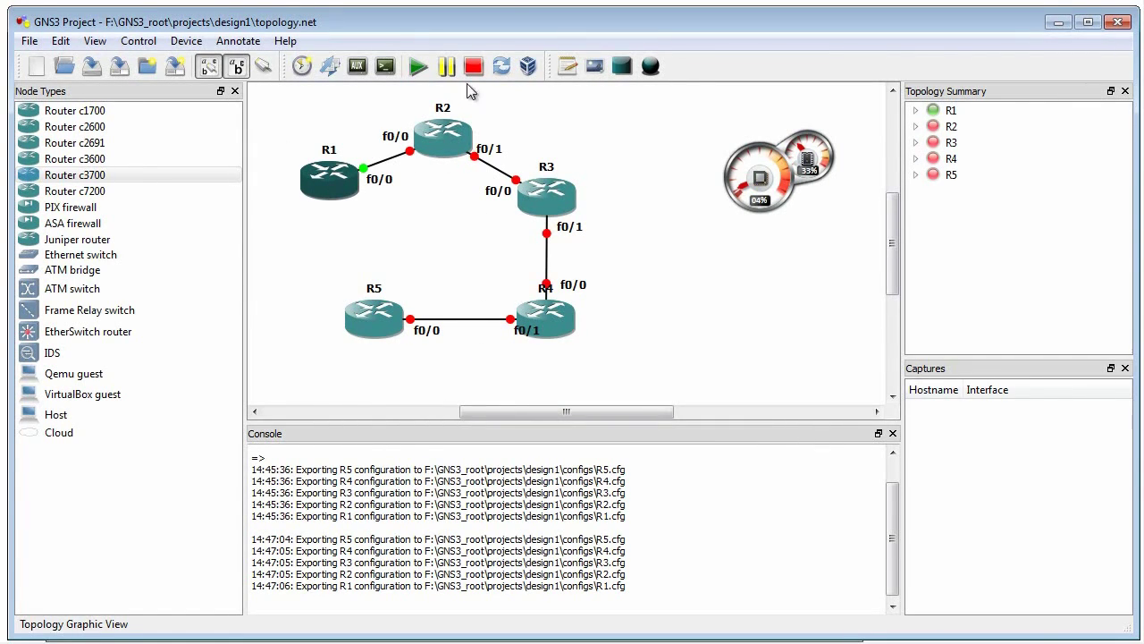
# - Start all five routers R1–R5 again so every ring link end shows green
pyautogui.click(417, 68)
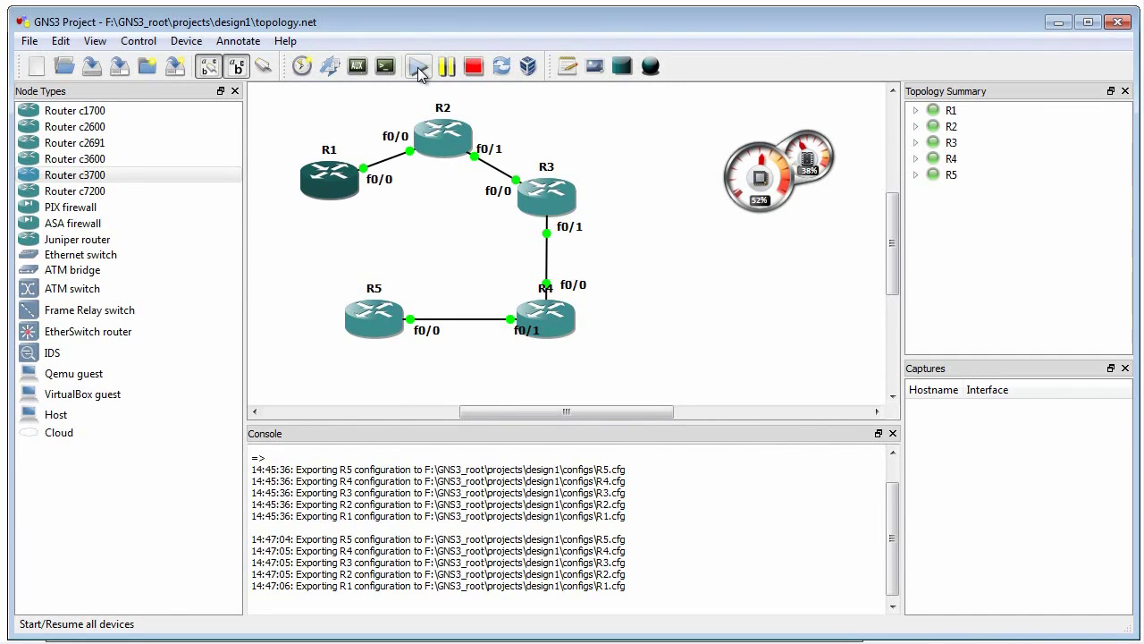
pyautogui.click(419, 70)
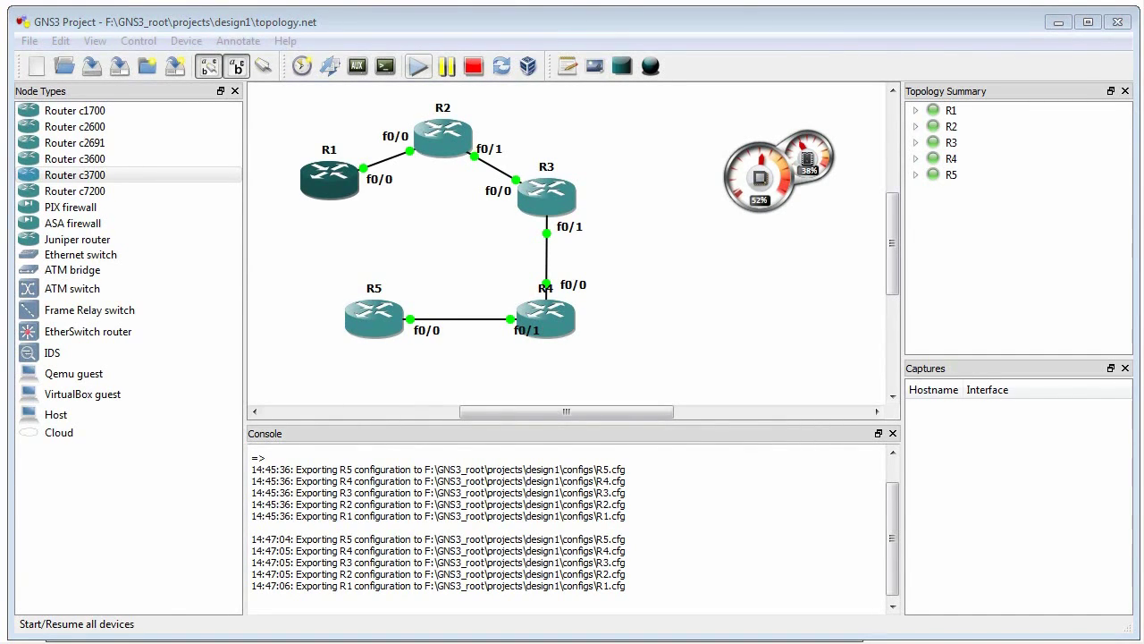
# - Circle R1 in red and draw red arrows toward R2 and its f0/1 link
pyautogui.moveTo(273, 177)
pyautogui.mouseDown()
pyautogui.moveTo(319, 134)
pyautogui.moveTo(304, 231)
pyautogui.moveTo(314, 234)
pyautogui.mouseUp()
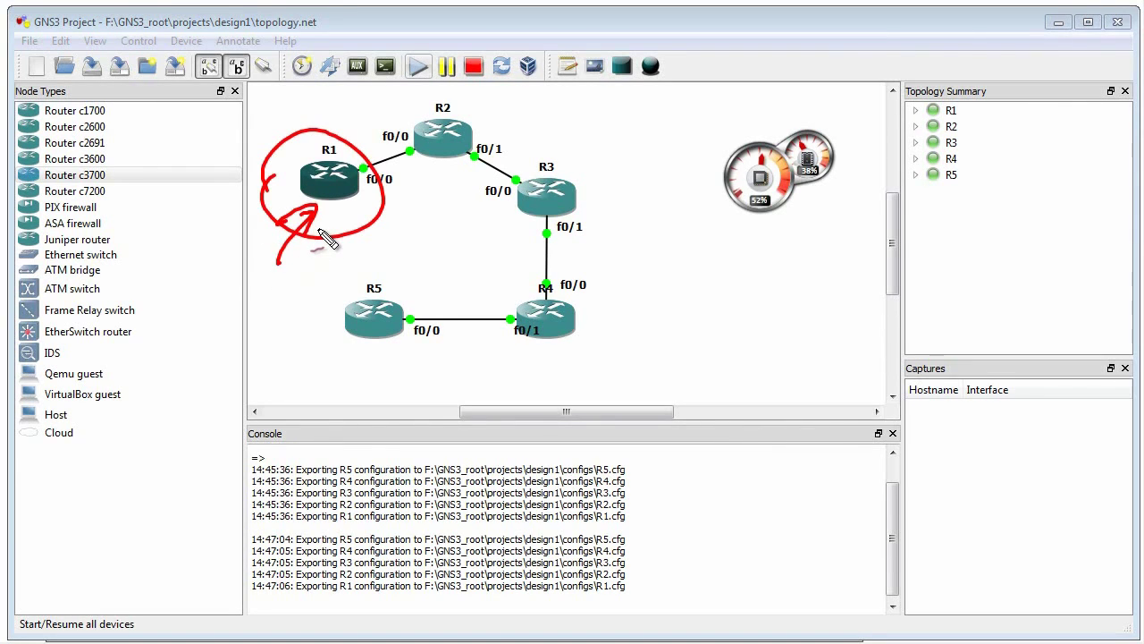
pyautogui.moveTo(442, 246)
pyautogui.mouseDown()
pyautogui.moveTo(436, 214)
pyautogui.moveTo(451, 202)
pyautogui.mouseUp()
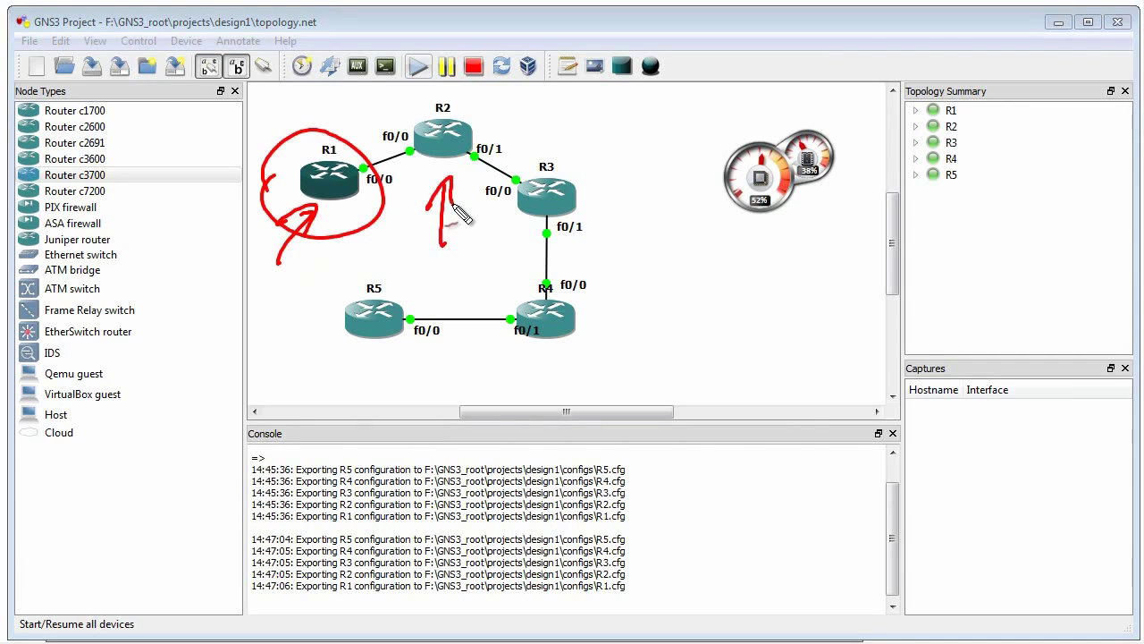
pyautogui.moveTo(547, 143); pyautogui.dragTo(515, 146)
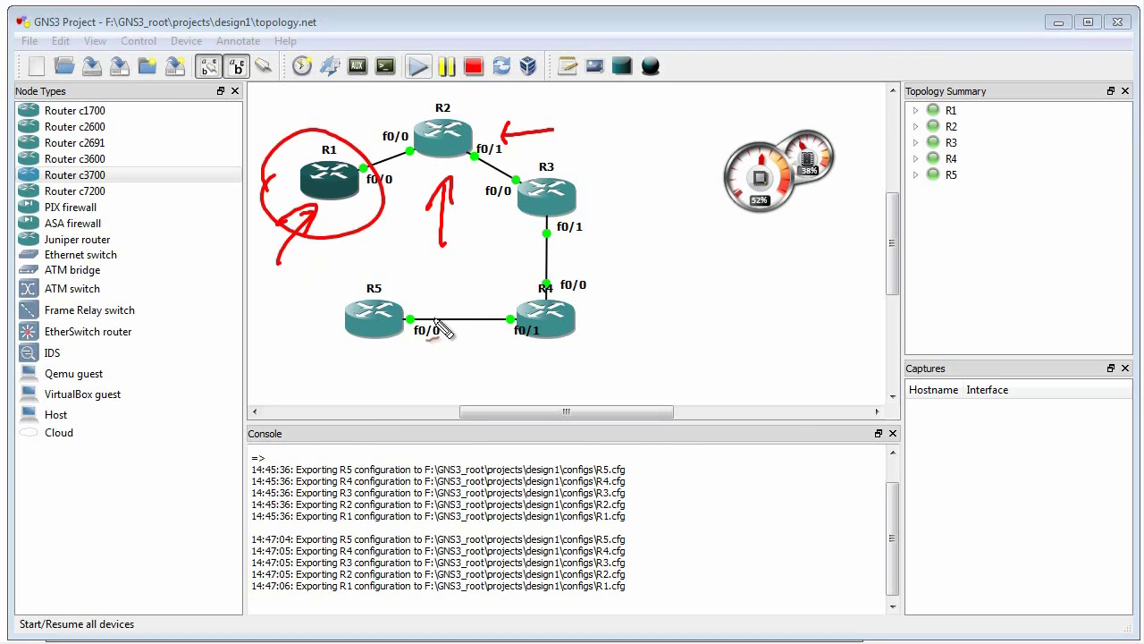
pyautogui.moveTo(418, 311); pyautogui.dragTo(433, 302)
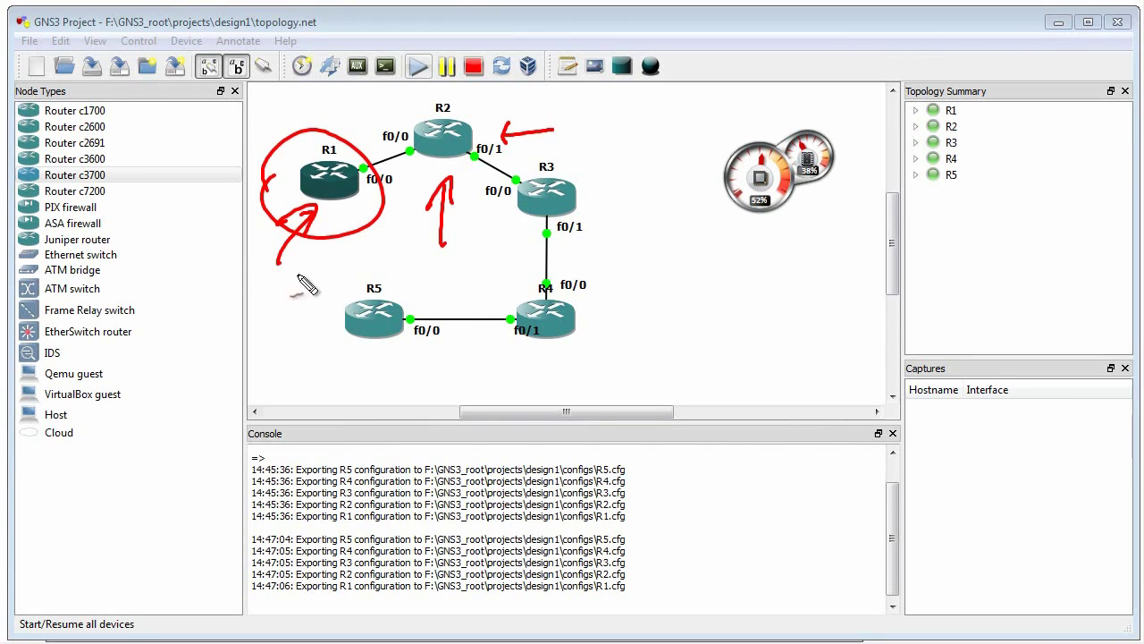
pyautogui.moveTo(298, 299); pyautogui.dragTo(319, 229)
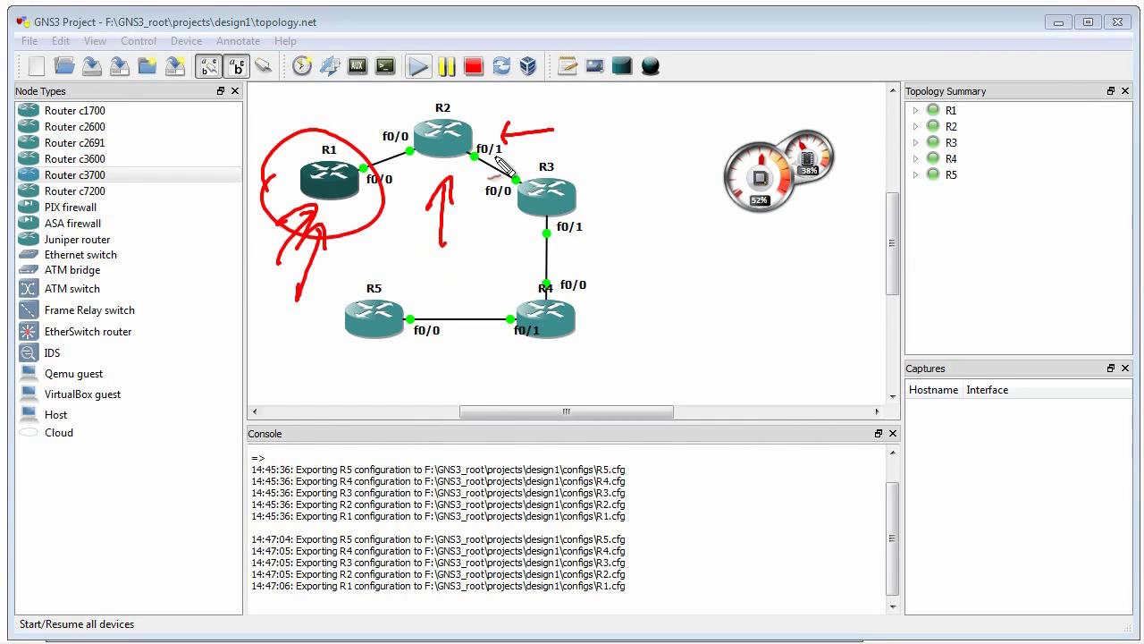
pyautogui.moveTo(360, 218)
pyautogui.mouseDown()
pyautogui.moveTo(344, 255)
pyautogui.moveTo(367, 224)
pyautogui.mouseUp()
# - Add red arrows at R3, R4's f0/0 link and R5, circle R5, then clear the marks
pyautogui.moveTo(420, 184)
pyautogui.mouseDown()
pyautogui.moveTo(412, 208)
pyautogui.moveTo(438, 210)
pyautogui.mouseUp()
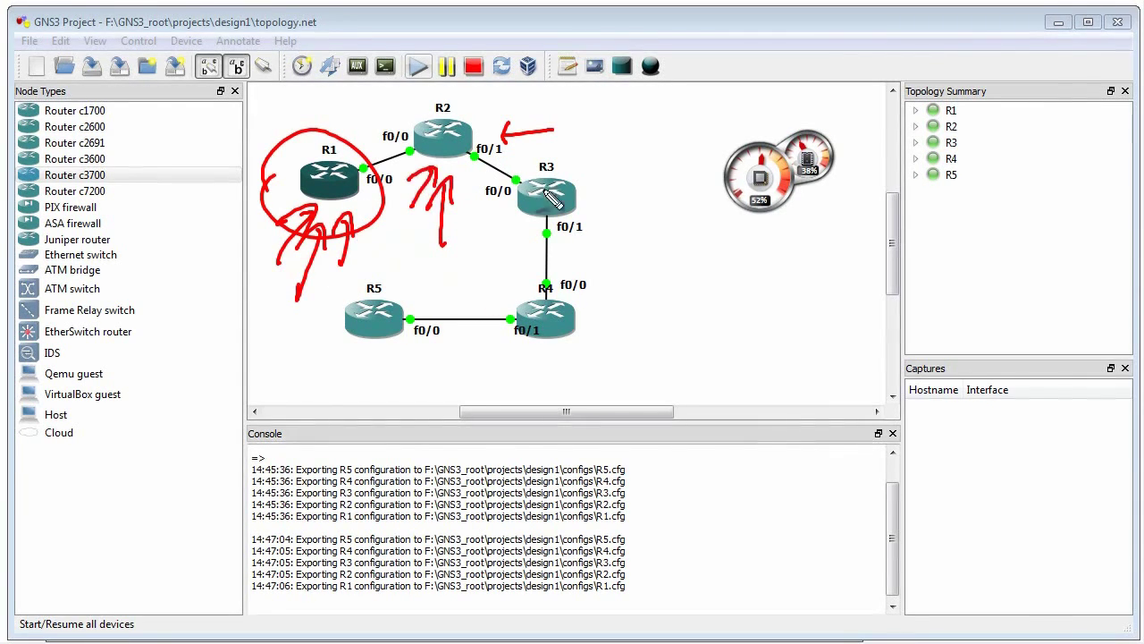
pyautogui.moveTo(563, 130)
pyautogui.mouseDown()
pyautogui.moveTo(559, 168)
pyautogui.moveTo(575, 152)
pyautogui.mouseUp()
pyautogui.moveTo(563, 284); pyautogui.dragTo(592, 259)
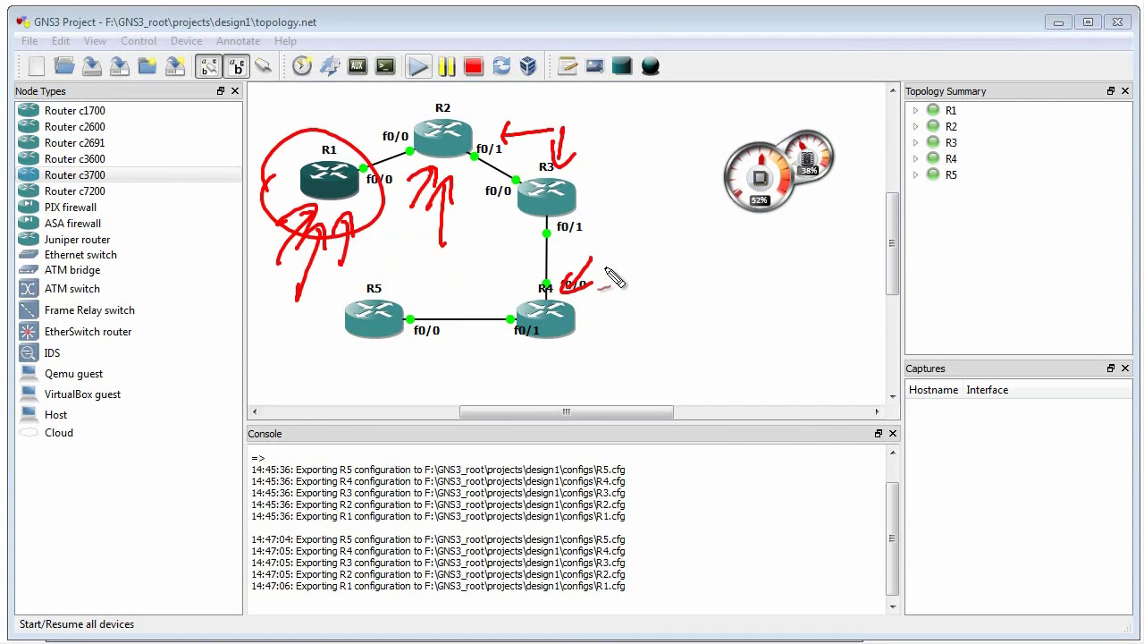
pyautogui.moveTo(436, 263)
pyautogui.mouseDown()
pyautogui.moveTo(404, 300)
pyautogui.moveTo(429, 295)
pyautogui.mouseUp()
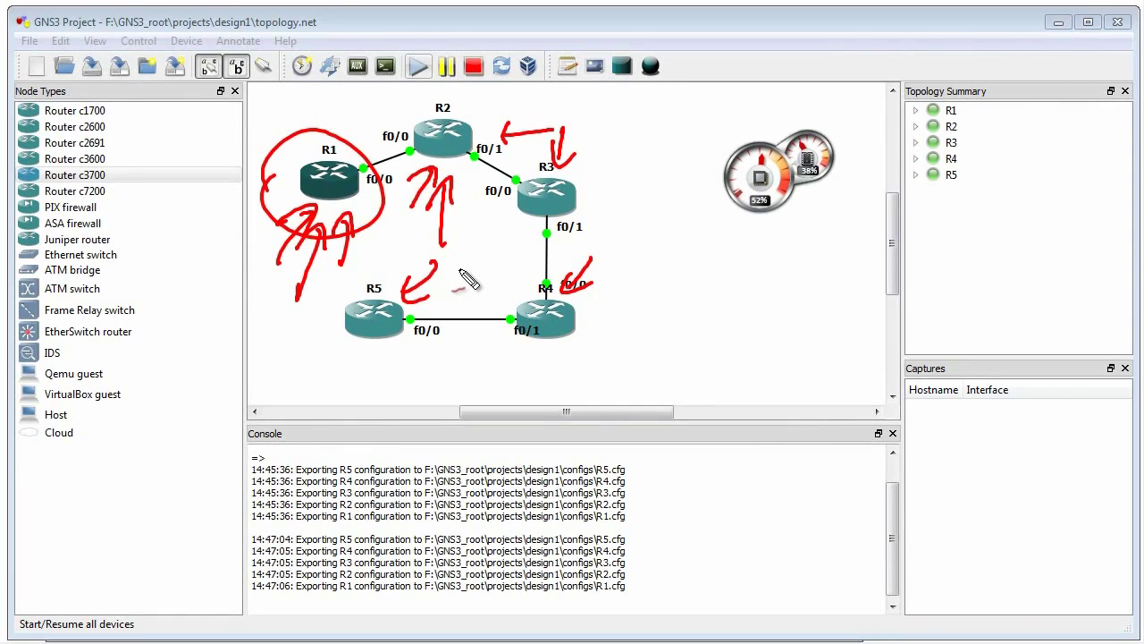
pyautogui.moveTo(396, 349)
pyautogui.mouseDown()
pyautogui.moveTo(319, 353)
pyautogui.moveTo(344, 374)
pyautogui.moveTo(372, 337)
pyautogui.mouseUp()
pyautogui.moveTo(358, 383); pyautogui.dragTo(366, 381)
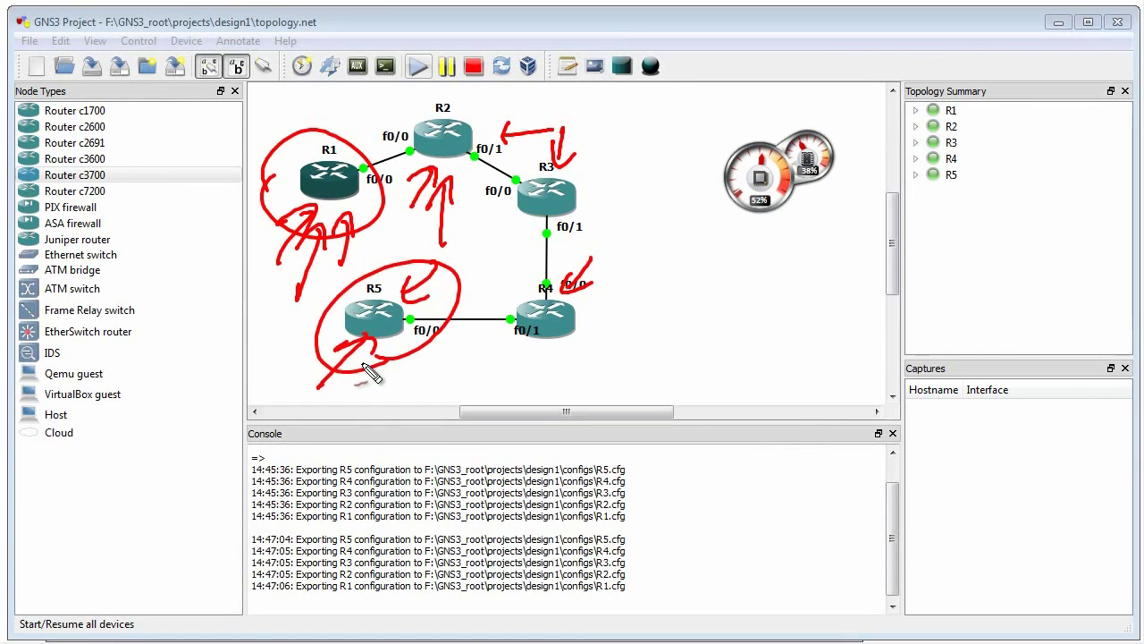
pyautogui.press('Escape')
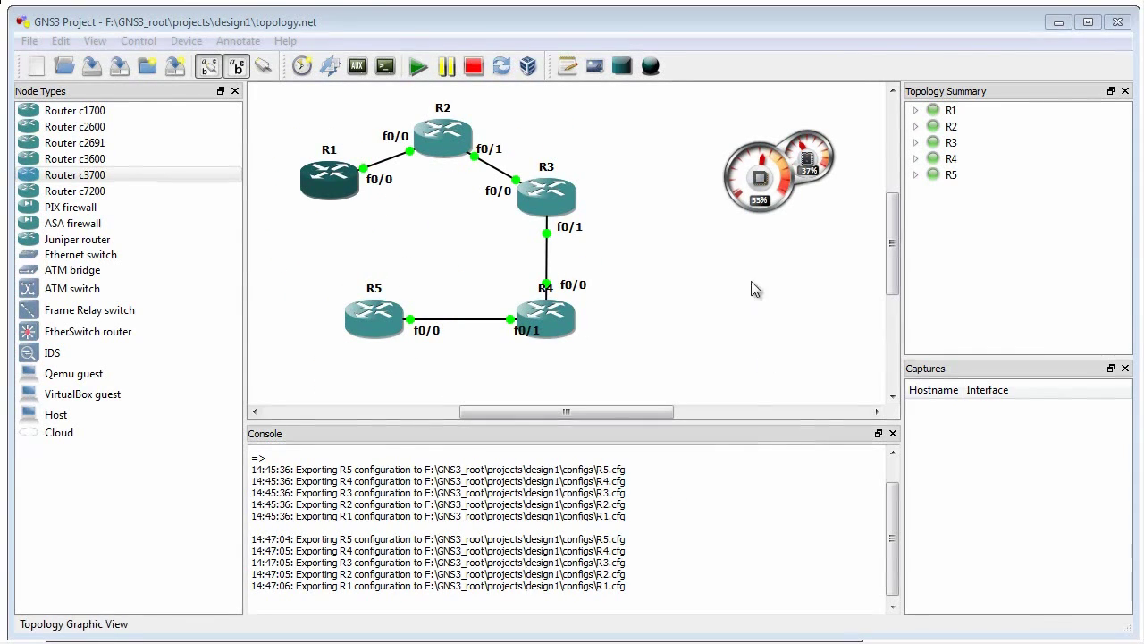
# - Open console sessions to all five routers at once
pyautogui.moveTo(758, 223)
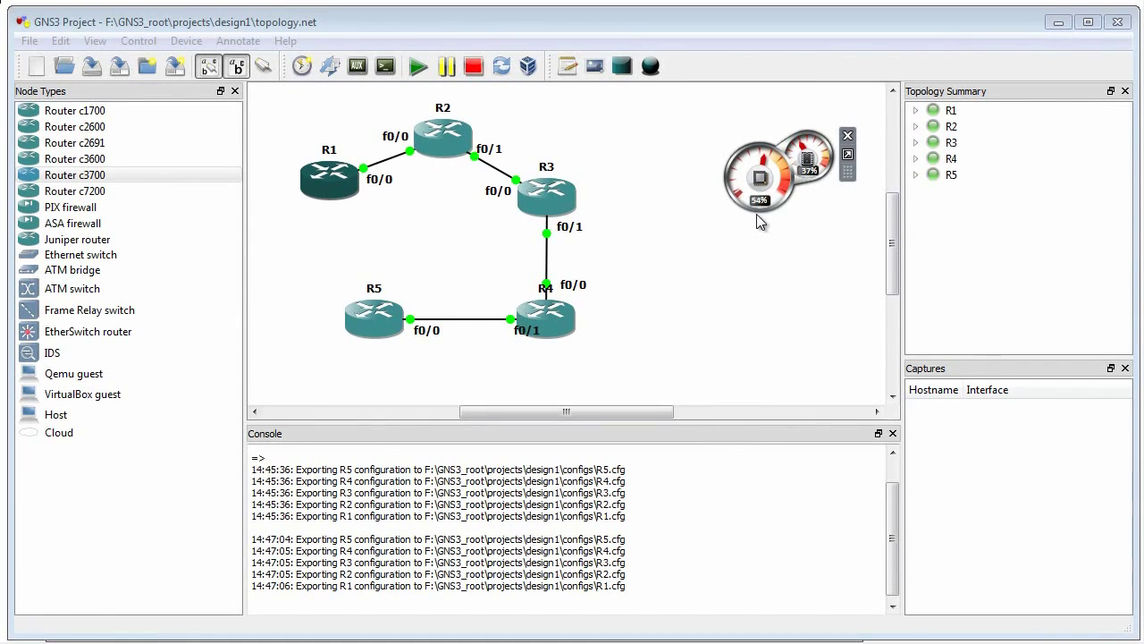
pyautogui.click(387, 68)
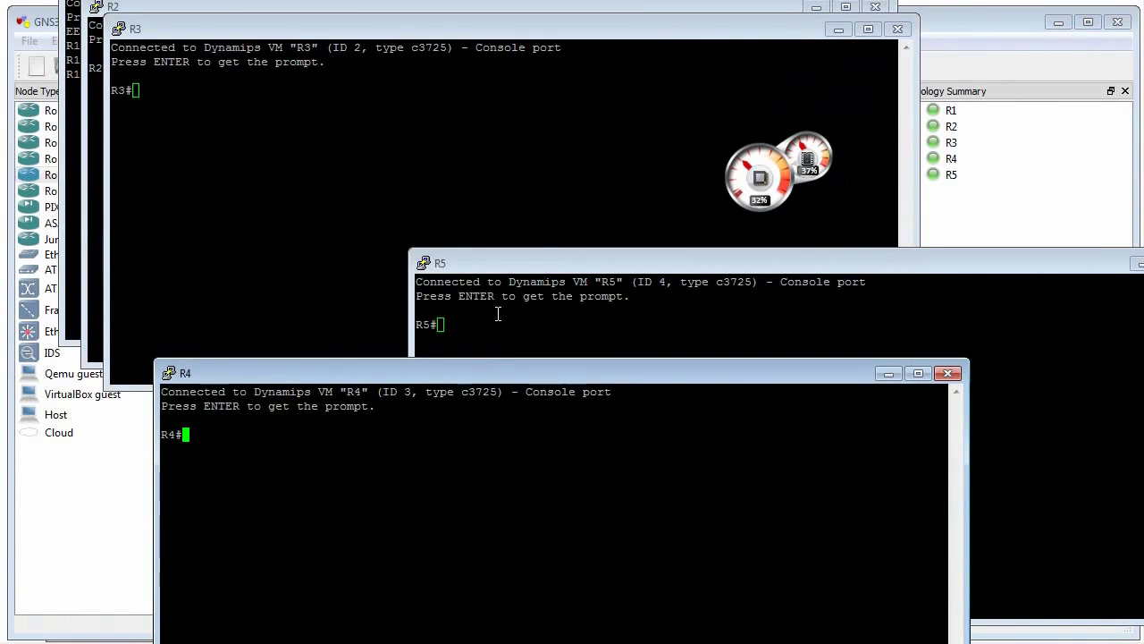
# - Get a fresh prompt on R4's and R5's consoles and bring R3, R2, R1 consoles forward
pyautogui.press('Return')
pyautogui.click(471, 351)
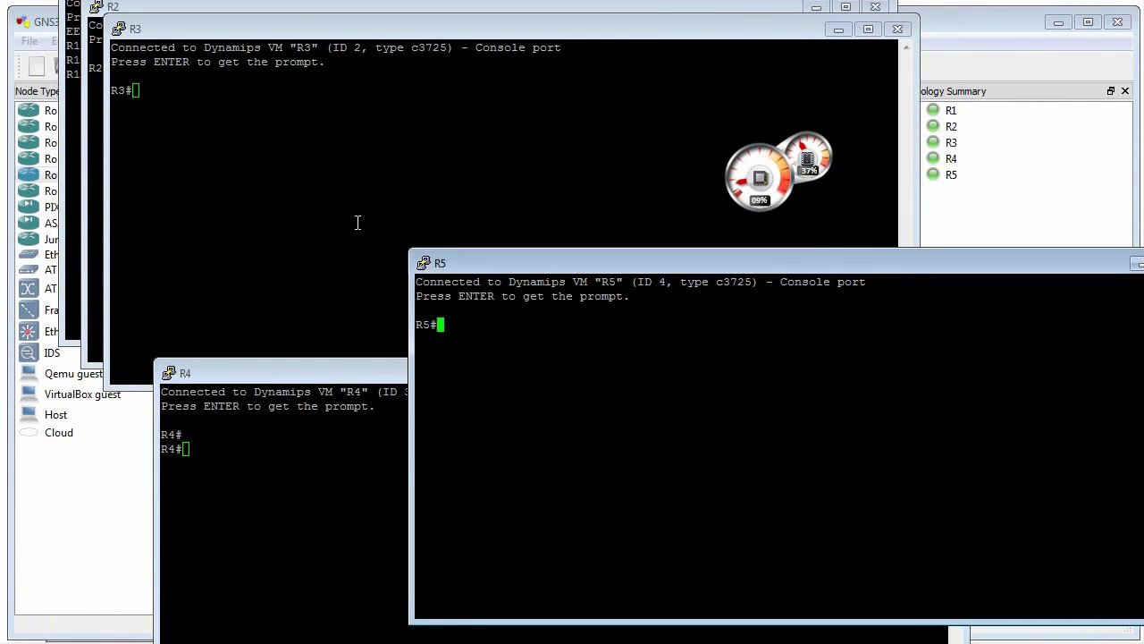
pyautogui.press('Return')
pyautogui.click(116, 93)
pyautogui.press('Return')
pyautogui.click(96, 103)
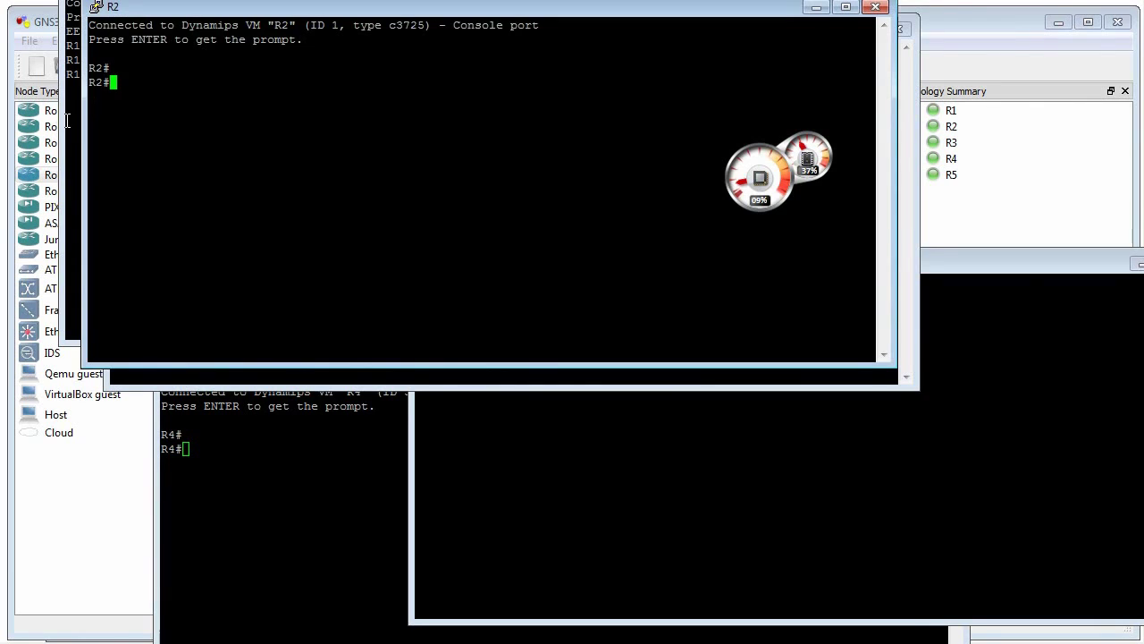
pyautogui.click(69, 121)
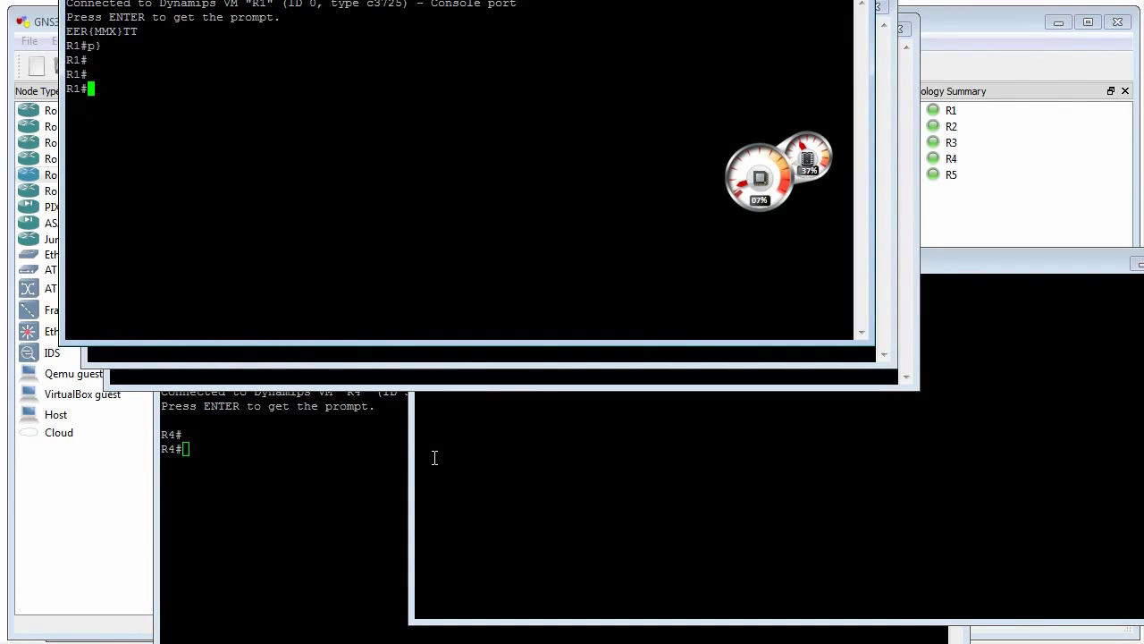
# - Minimize the R1, R2, R3, R5 and R4 console windows to return to the topology
pyautogui.click(794, 1)
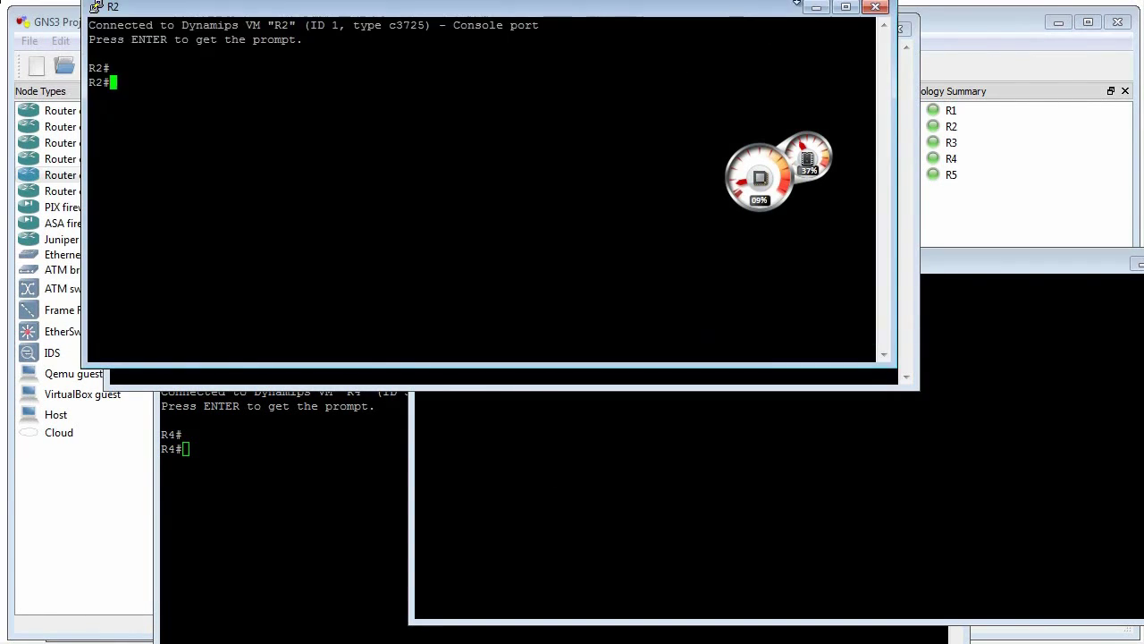
pyautogui.click(815, 9)
pyautogui.click(838, 29)
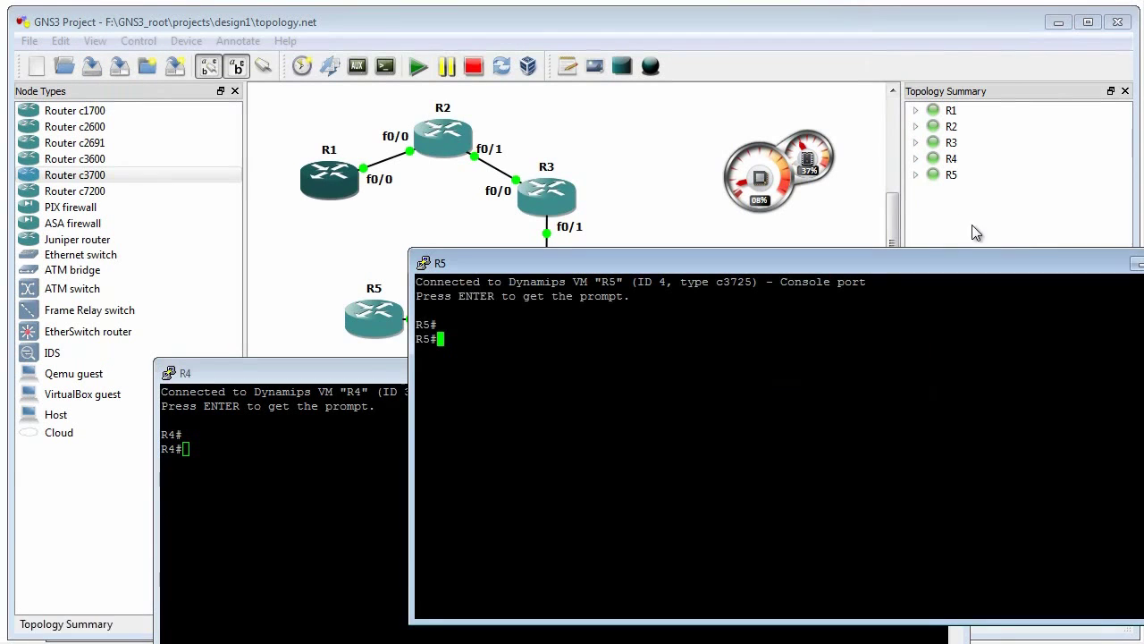
pyautogui.click(361, 416)
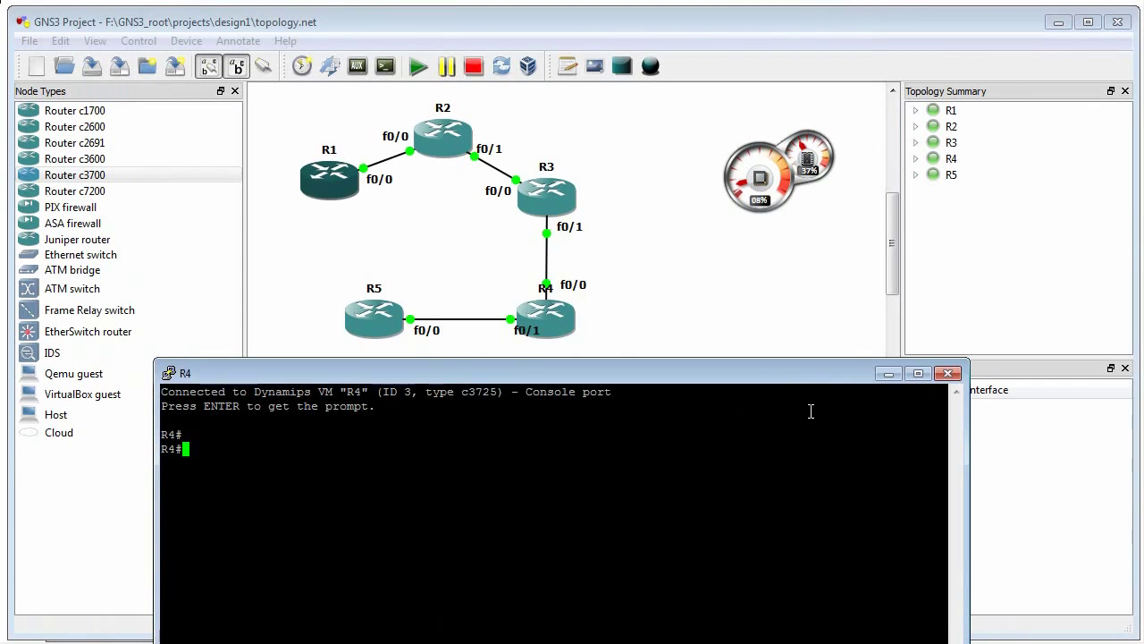
pyautogui.click(889, 373)
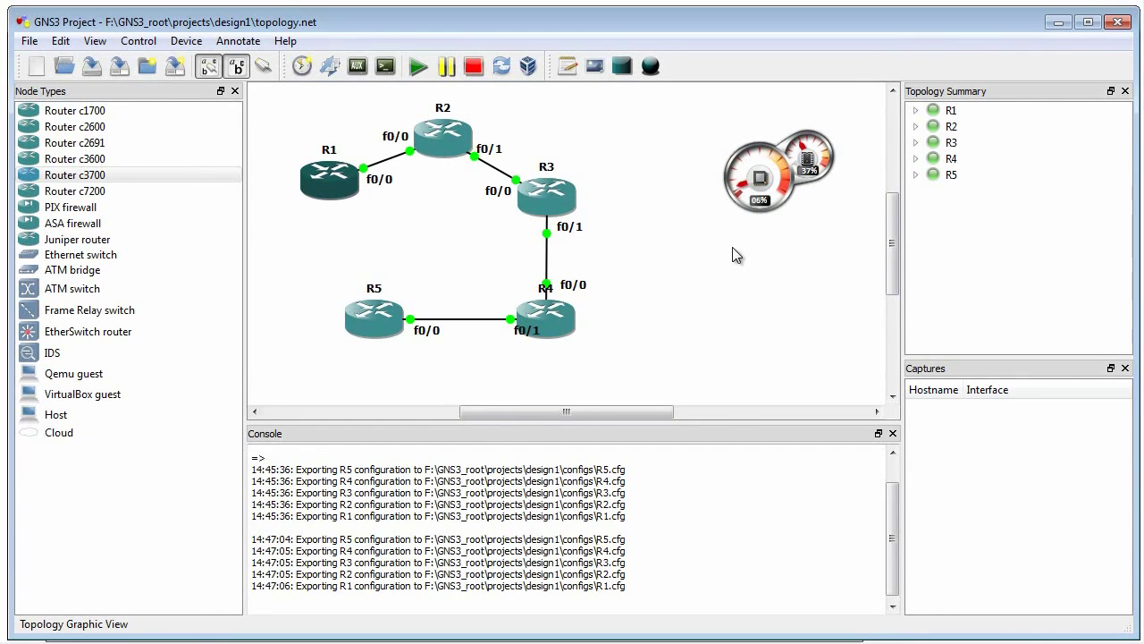
# - Minimize the GNS3 main window, leaving R1's console and the tutorial slide visible
pyautogui.click(1058, 22)
# - Minimize the R1 console window so only the tutorial slide remains visible
pyautogui.click(783, 281)
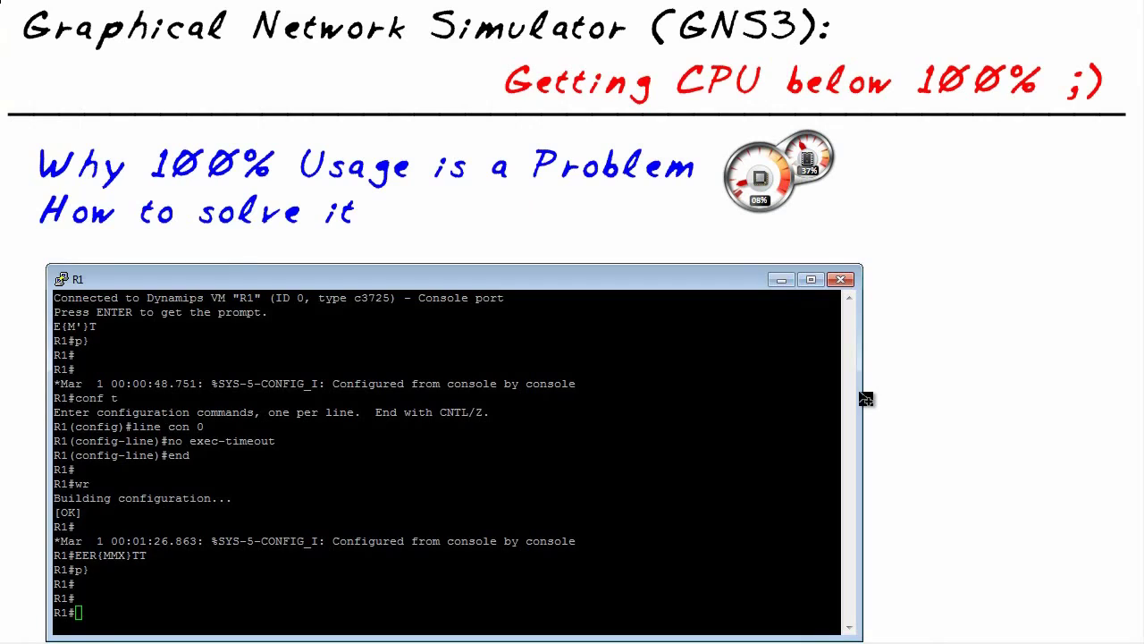